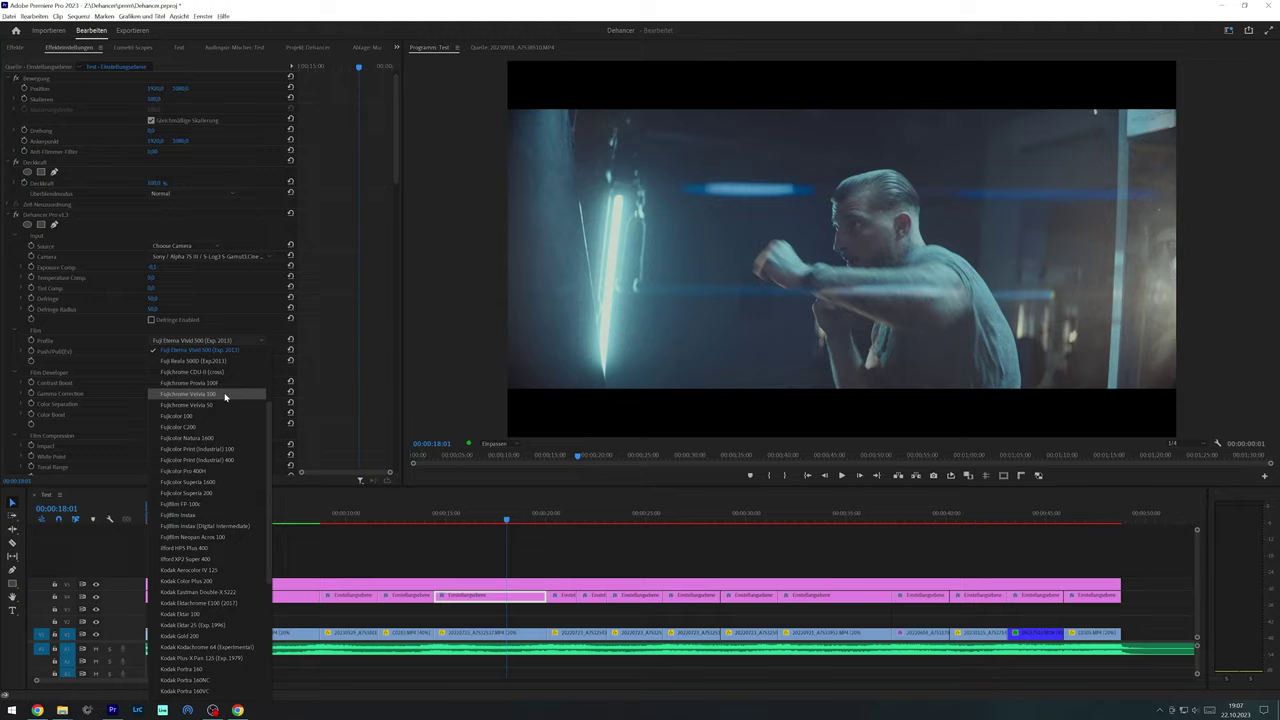
- Apply Fujichrome Velvia 100, then Fujifilm Instax (Digital Intermediate) as the Dehancer film stock
{"action": "scroll", "coordinate": [225, 397], "scroll_direction": "down", "scroll_amount": 3}
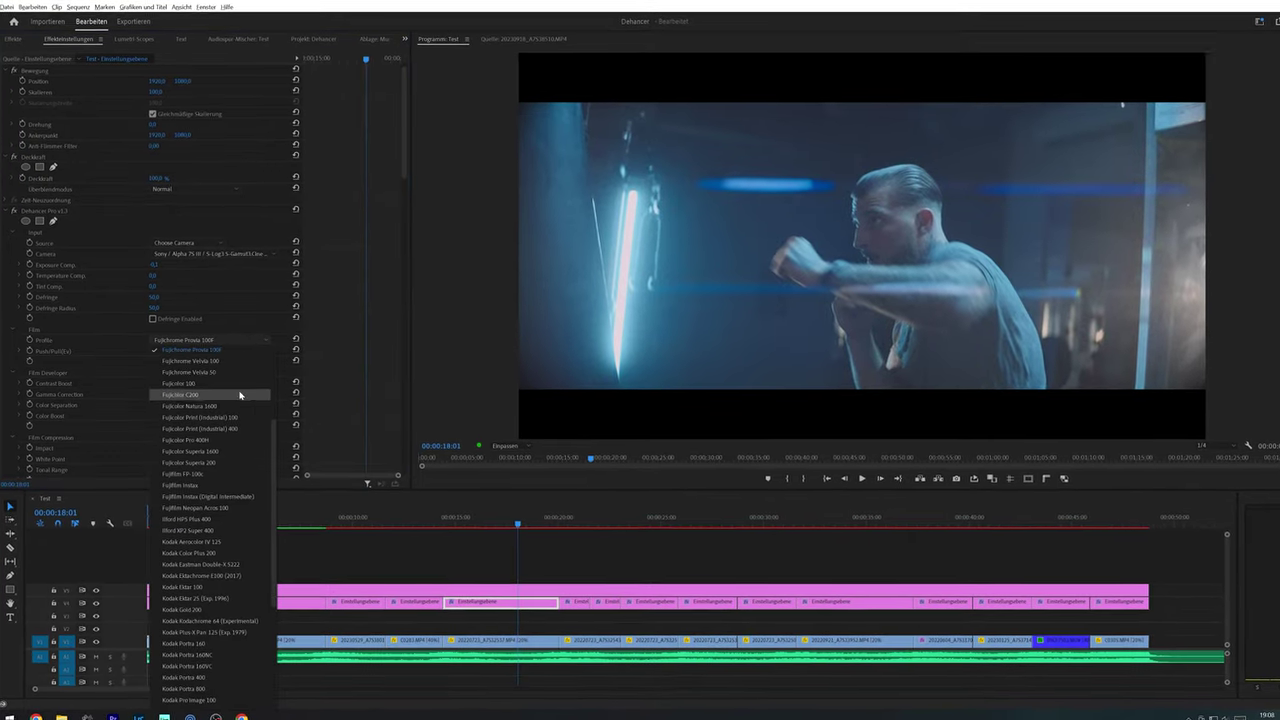
{"action": "left_click", "coordinate": [220, 361]}
{"action": "left_click", "coordinate": [224, 341]}
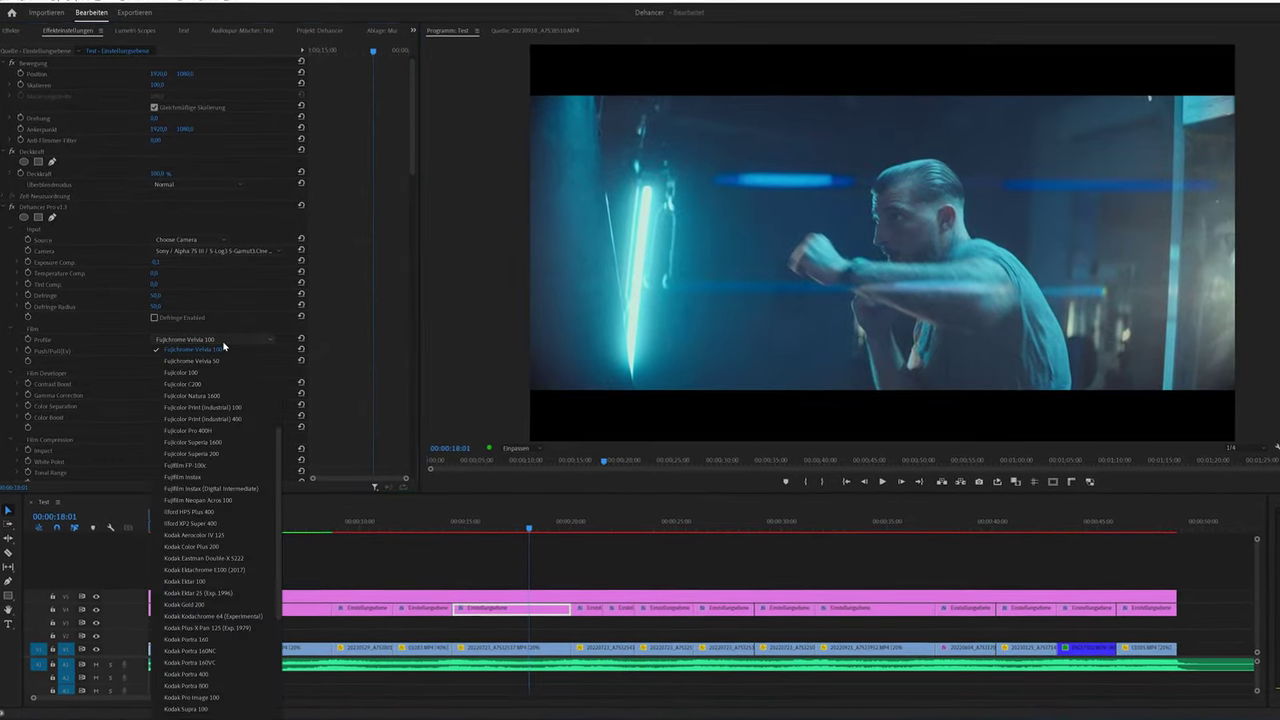
{"action": "left_click", "coordinate": [212, 488]}
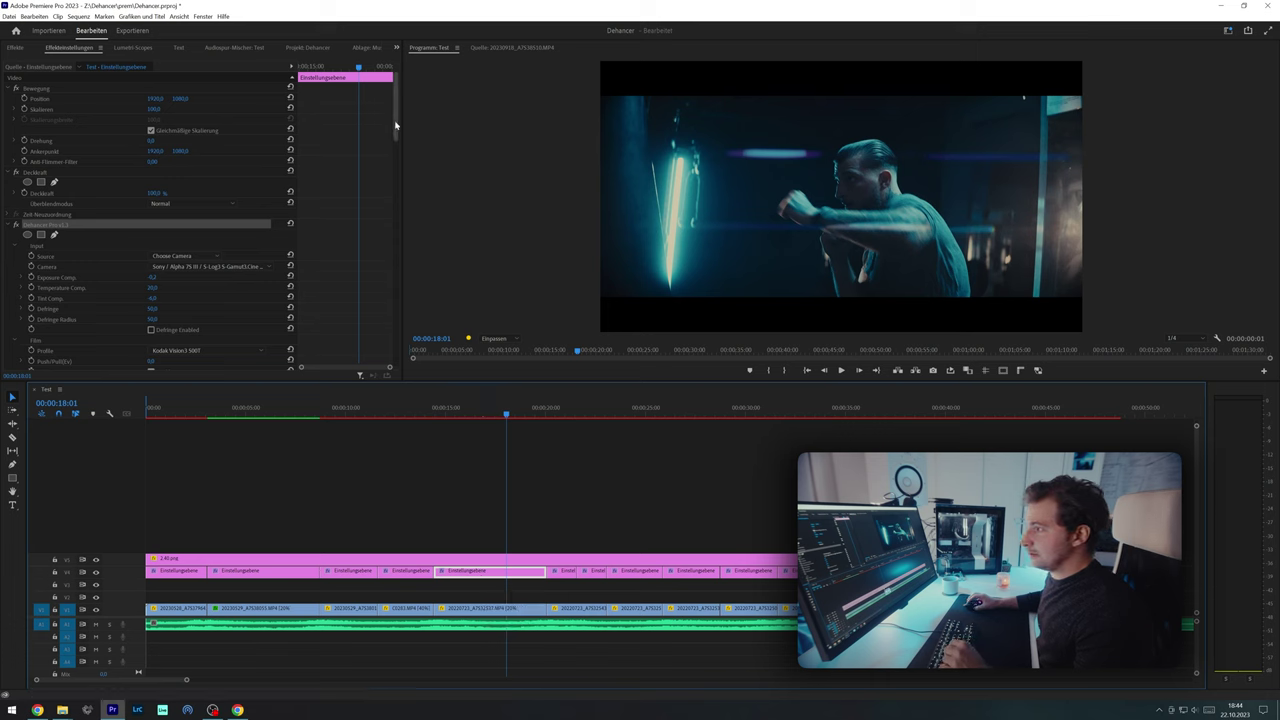
- Scroll the Effect Controls panel down to Dehancer's Print settings
{"action": "left_click_drag", "start_coordinate": [395, 123], "coordinate": [424, 337]}
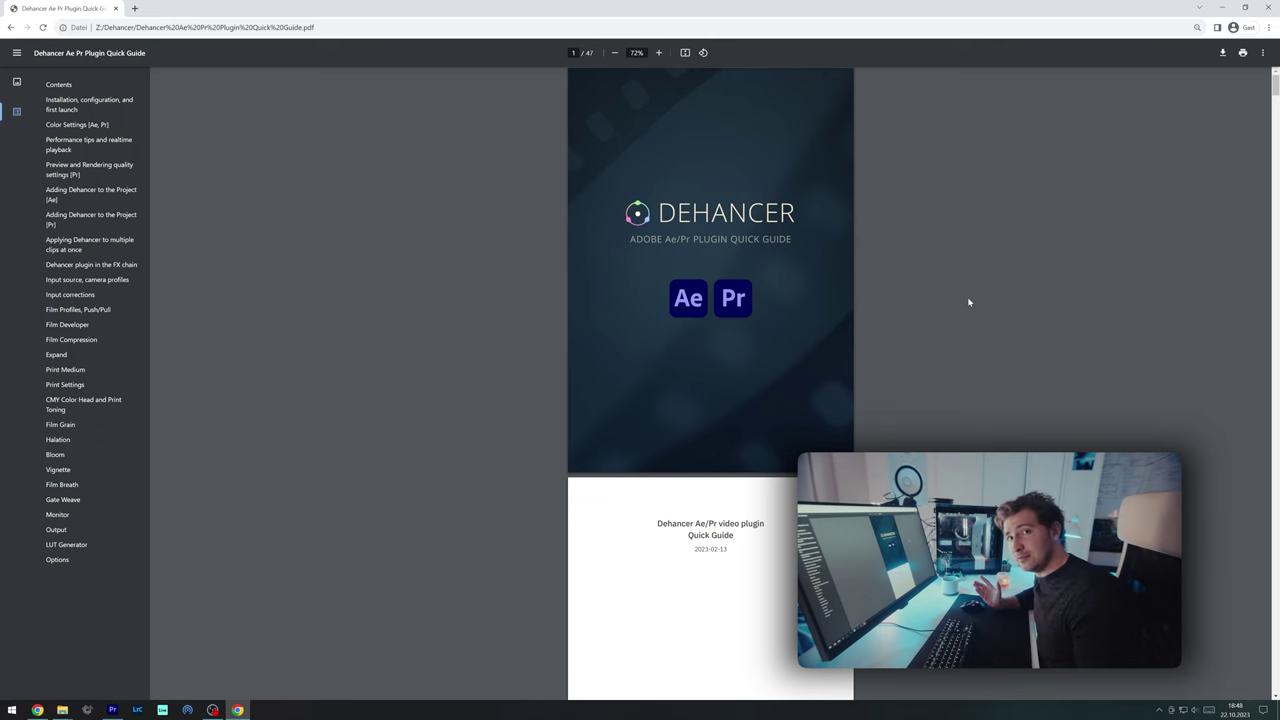
{"action": "key", "text": "alt+Tab"}
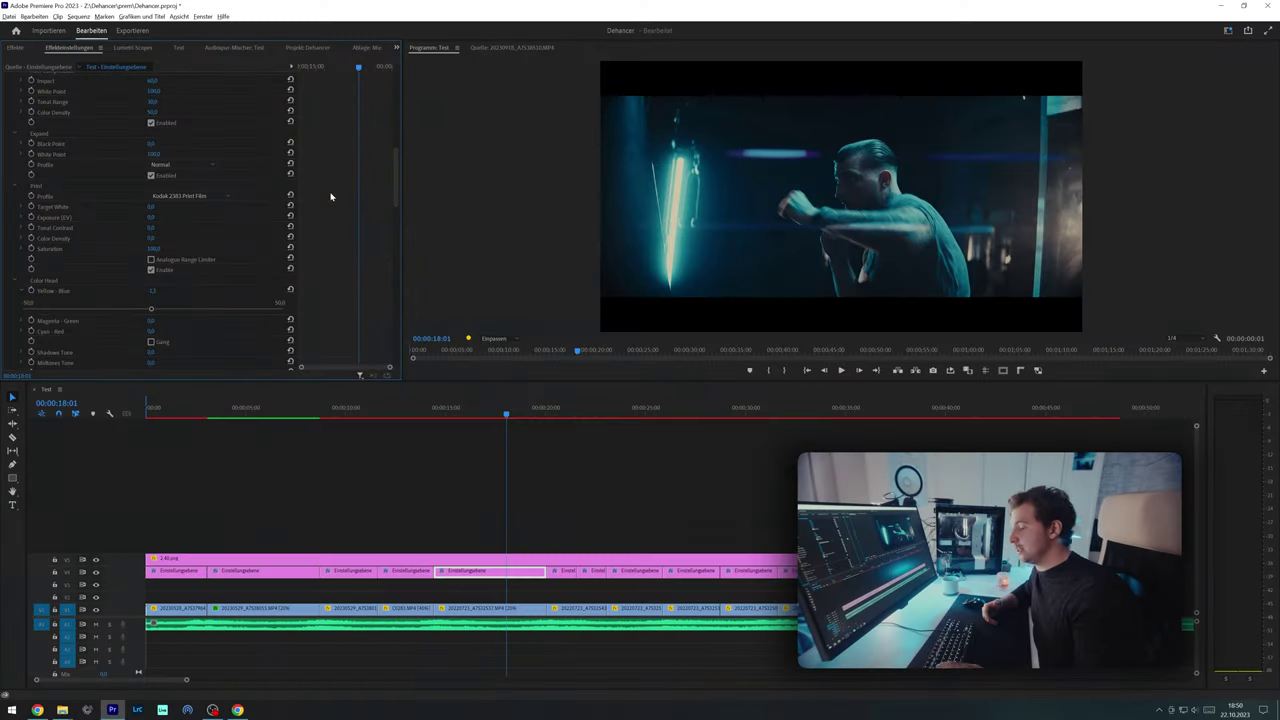
{"action": "key", "text": "alt+Tab"}
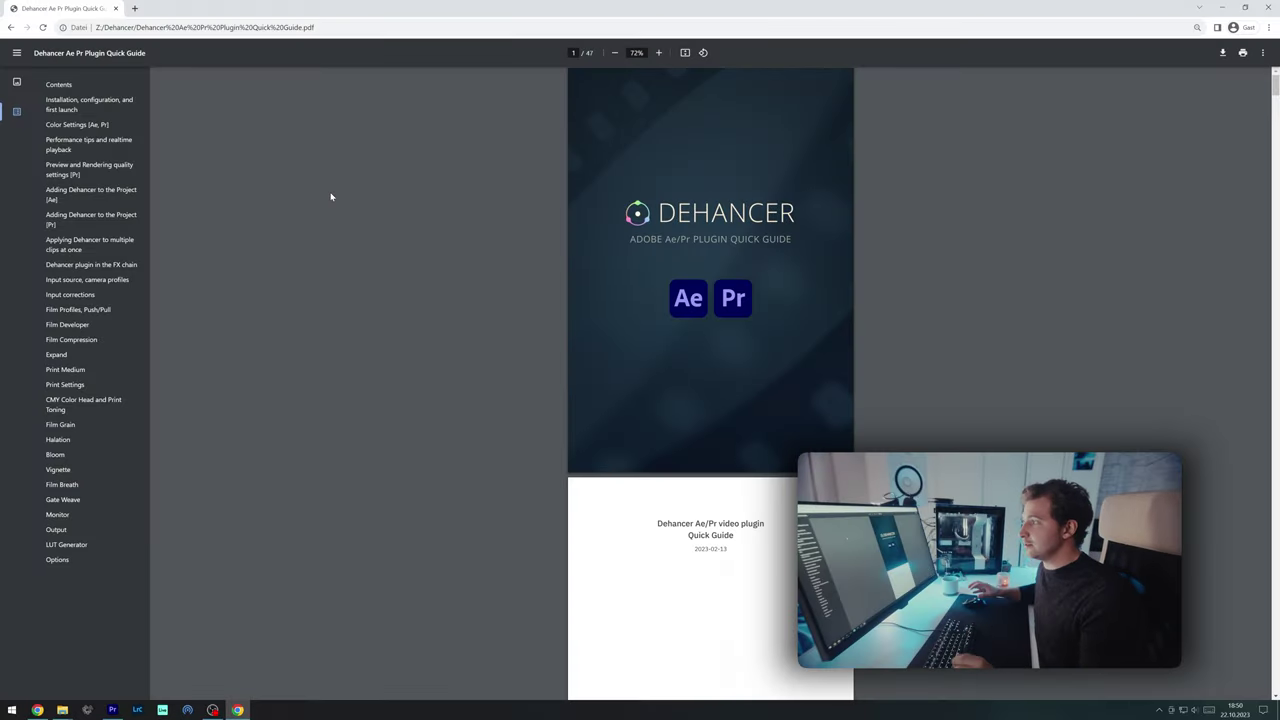
- Jump to the guide's Print Medium section and read through Print Medium and Print Settings
{"action": "left_click", "coordinate": [101, 370]}
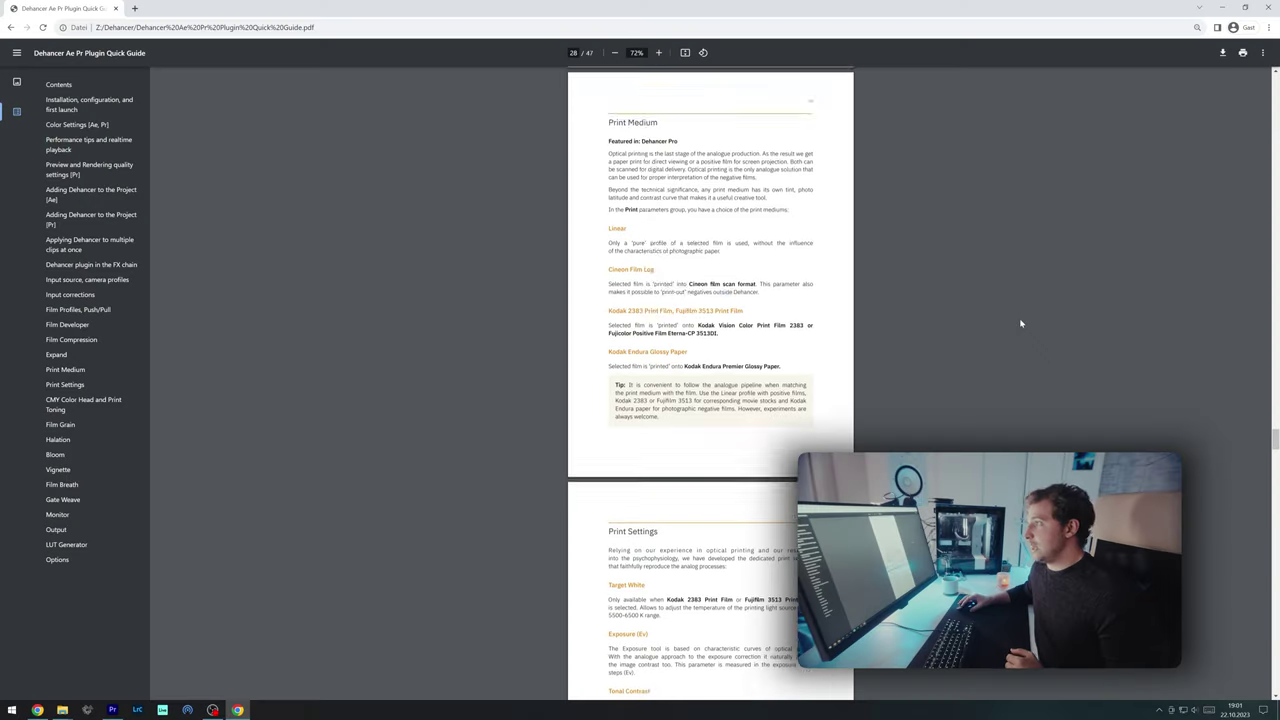
{"action": "scroll", "coordinate": [1020, 323], "scroll_direction": "down", "scroll_amount": 1}
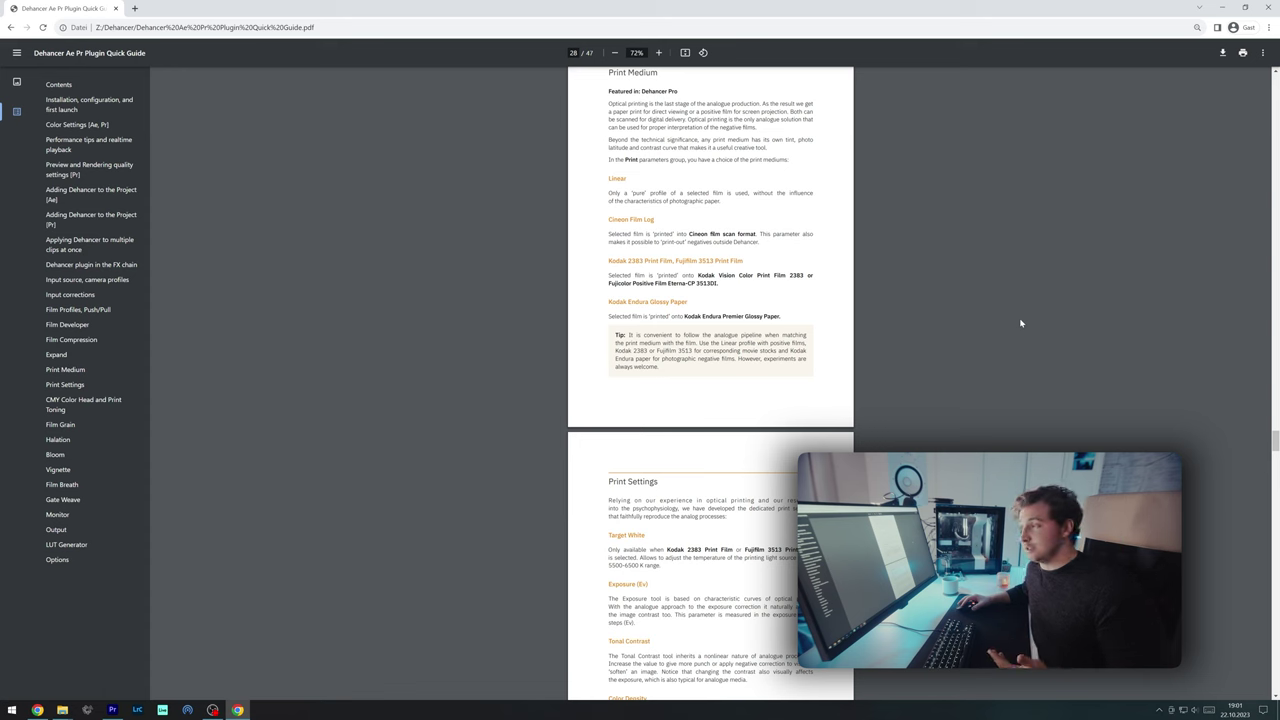
{"action": "scroll", "coordinate": [1021, 323], "scroll_direction": "down", "scroll_amount": 1}
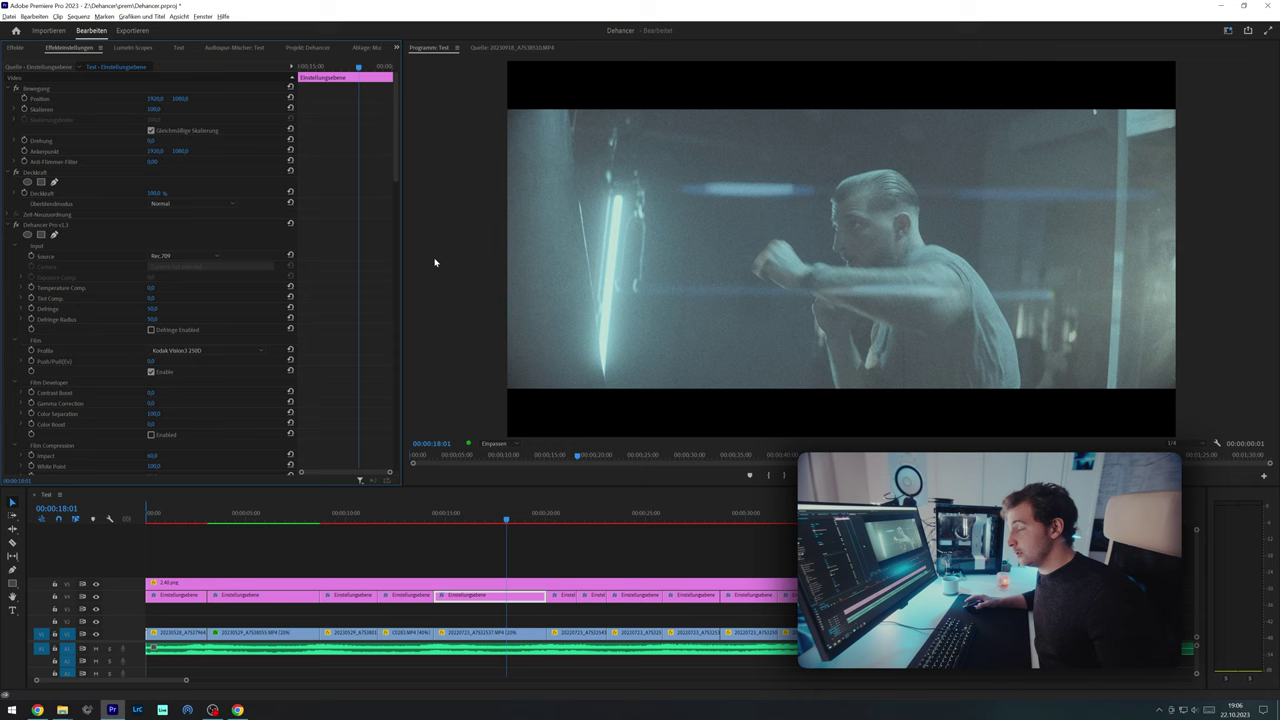
- Set Dehancer's input source to the Sony Alpha 7S III S-Log3 S-Gamut3.Cine camera profile
{"action": "left_click", "coordinate": [174, 222]}
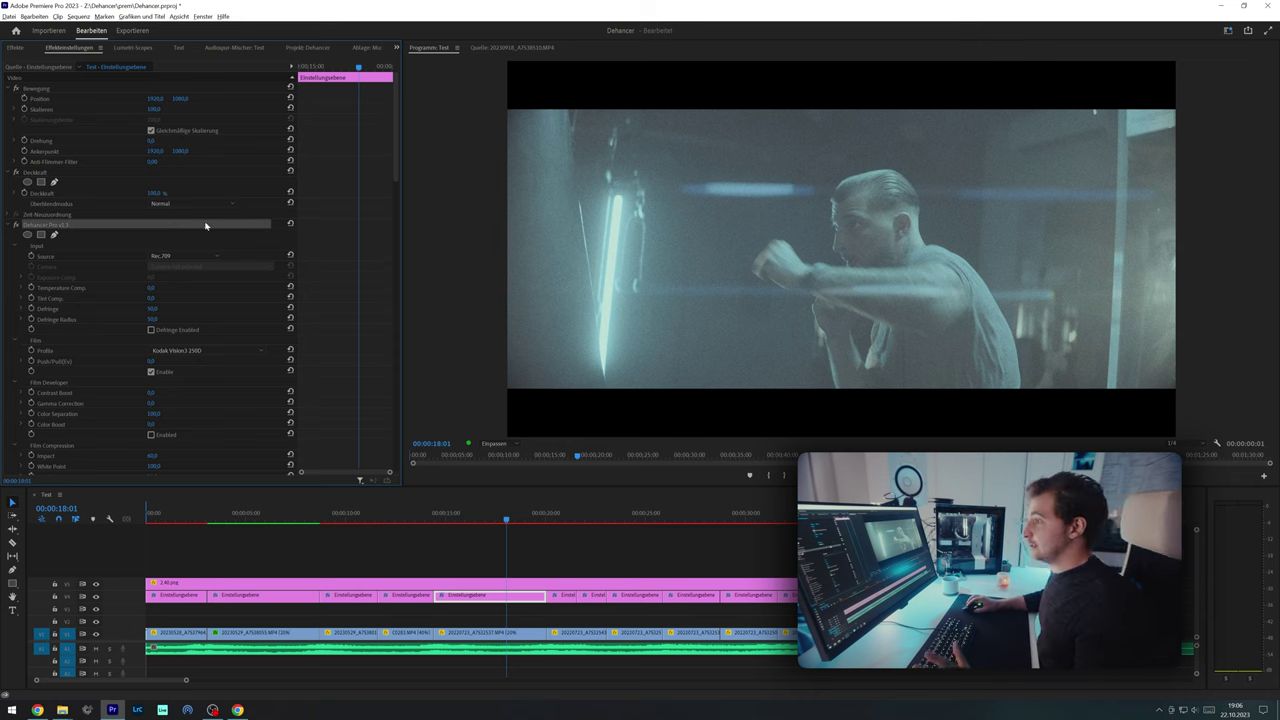
{"action": "left_click", "coordinate": [212, 256]}
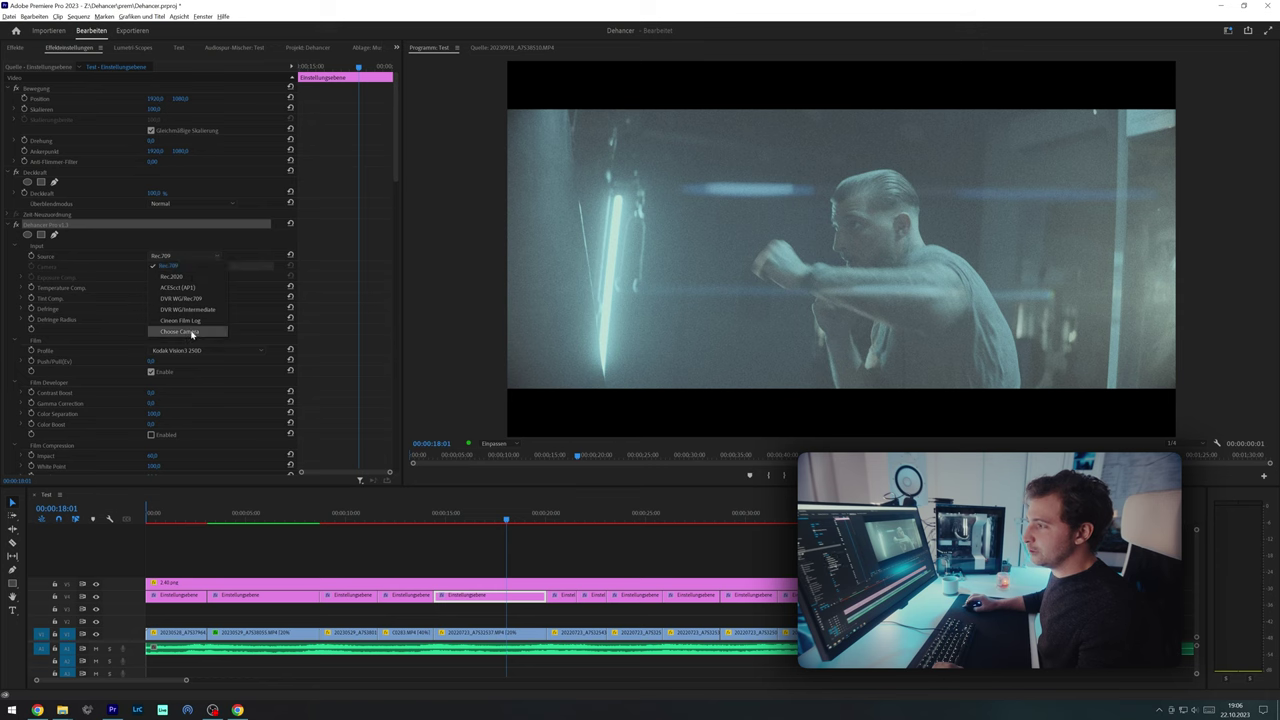
{"action": "left_click", "coordinate": [192, 333]}
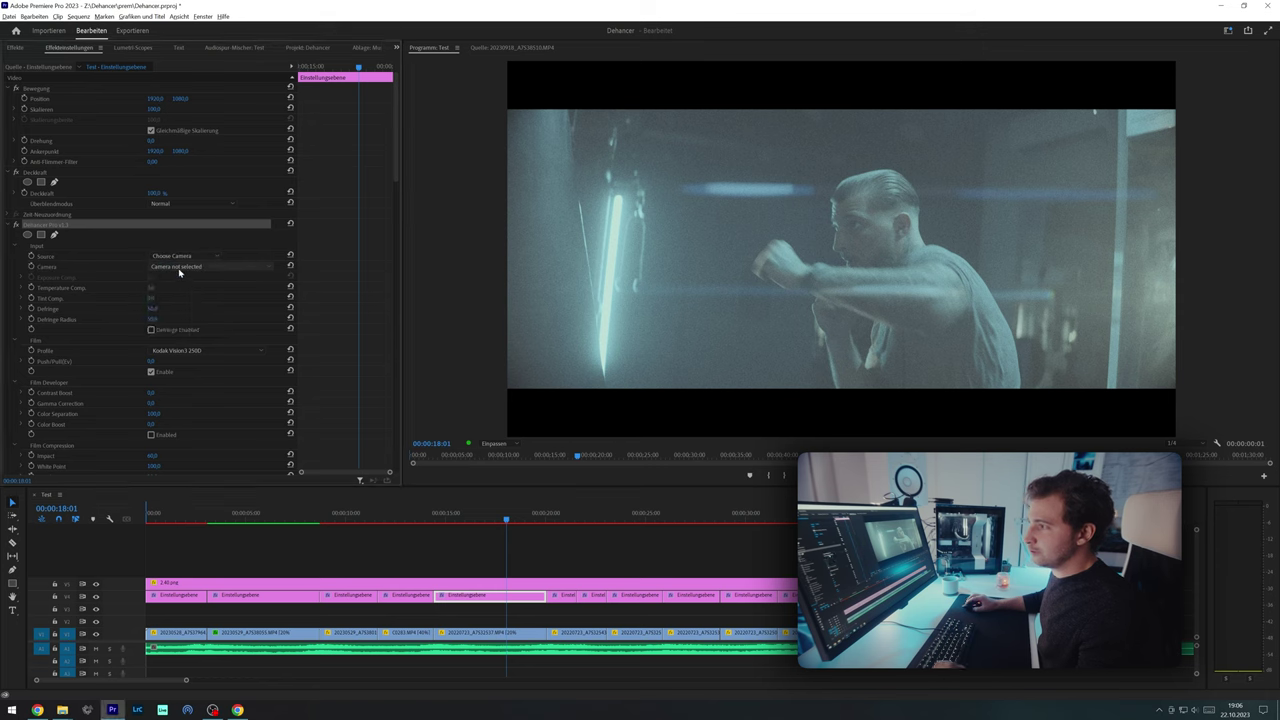
{"action": "left_click", "coordinate": [212, 266]}
{"action": "left_click_drag", "start_coordinate": [342, 301], "coordinate": [338, 523]}
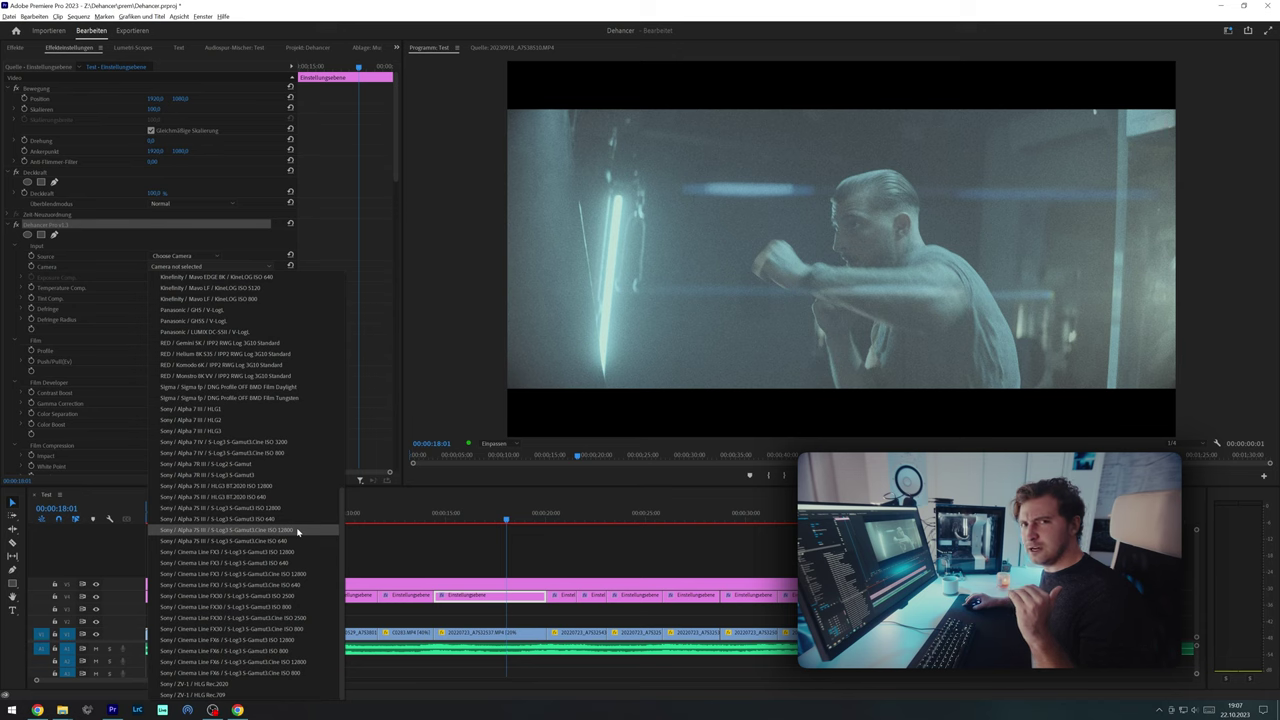
{"action": "left_click", "coordinate": [297, 531]}
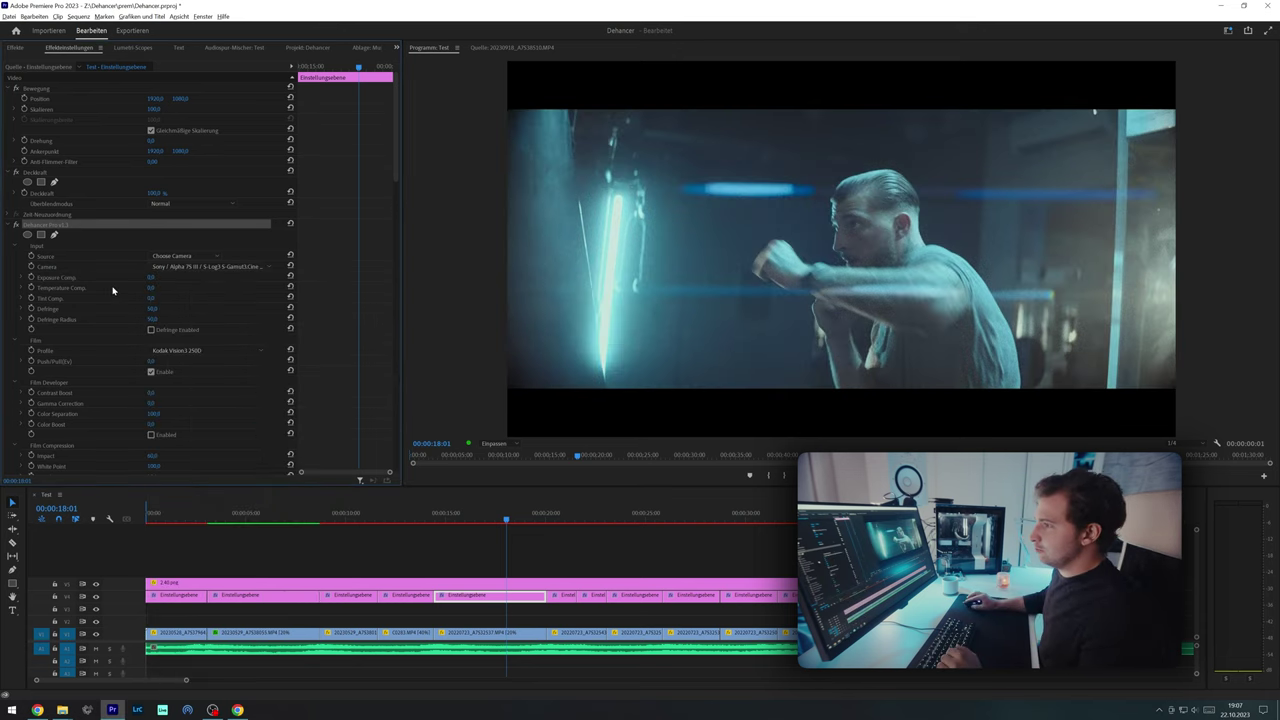
- Lower Dehancer's Exposure Comp to a slightly negative value
{"action": "left_click", "coordinate": [150, 278]}
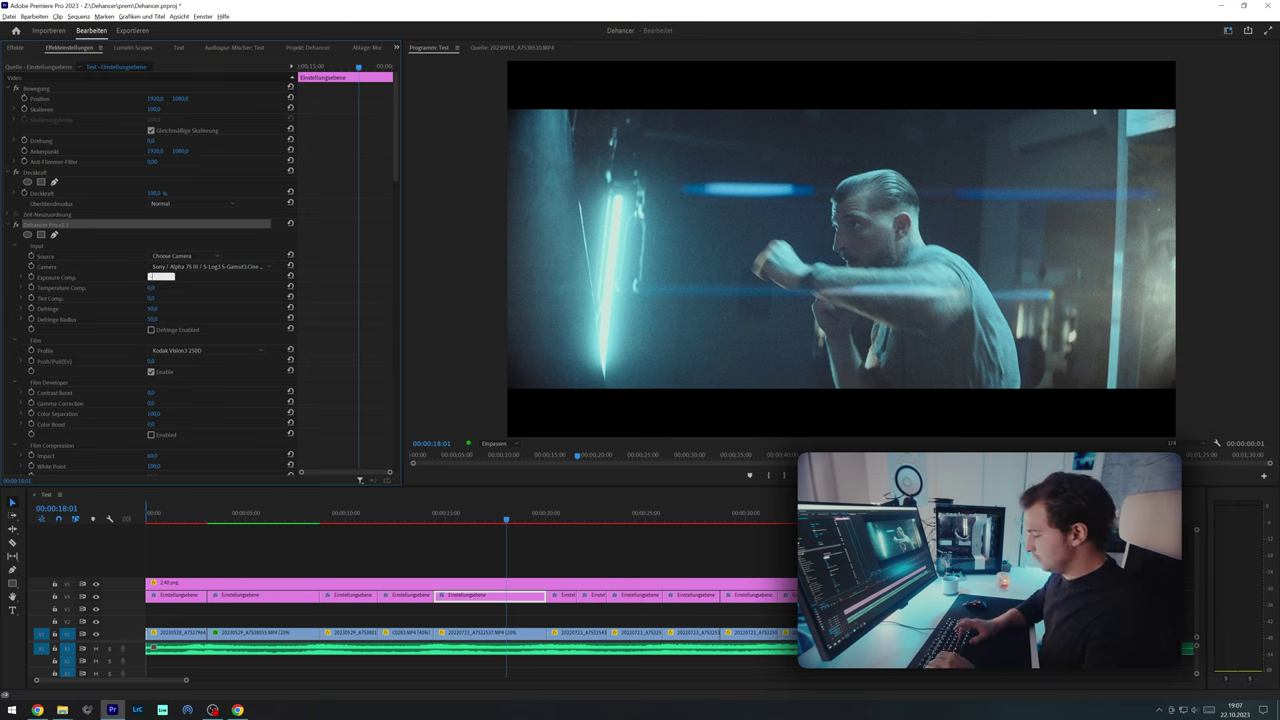
{"action": "key", "text": "Return"}
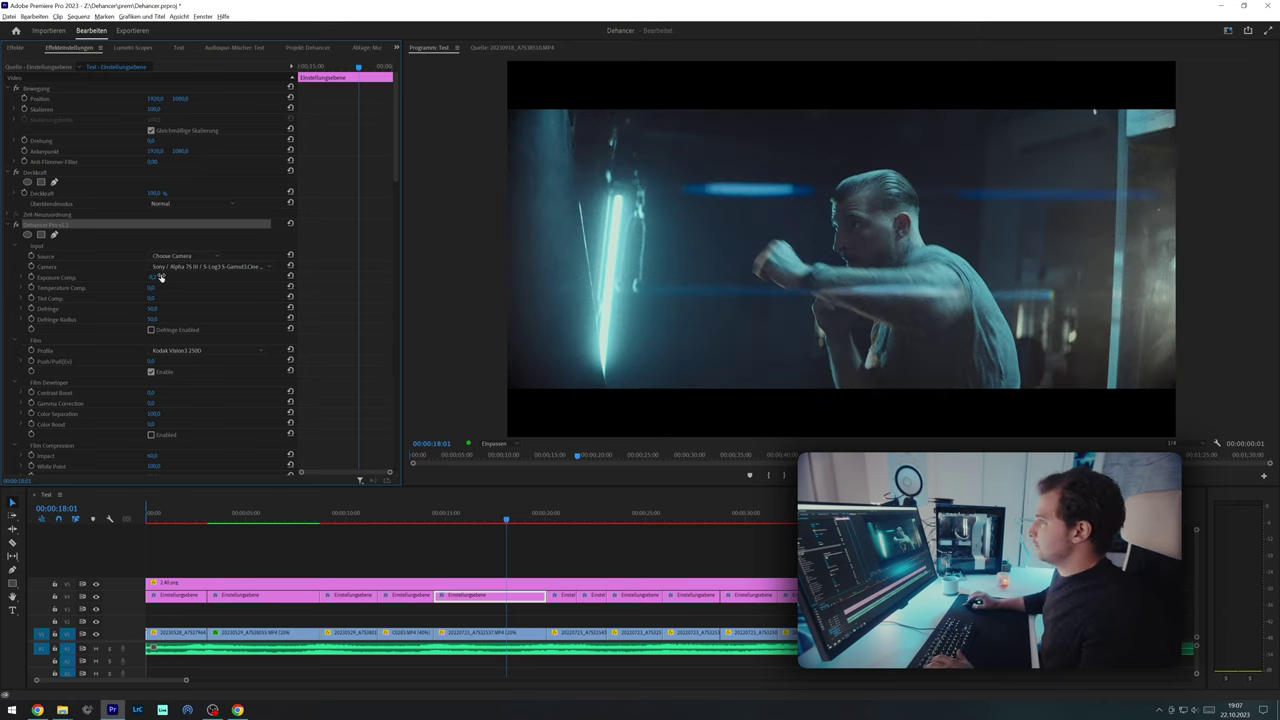
{"action": "left_click", "coordinate": [158, 277]}
{"action": "key", "text": "Return"}
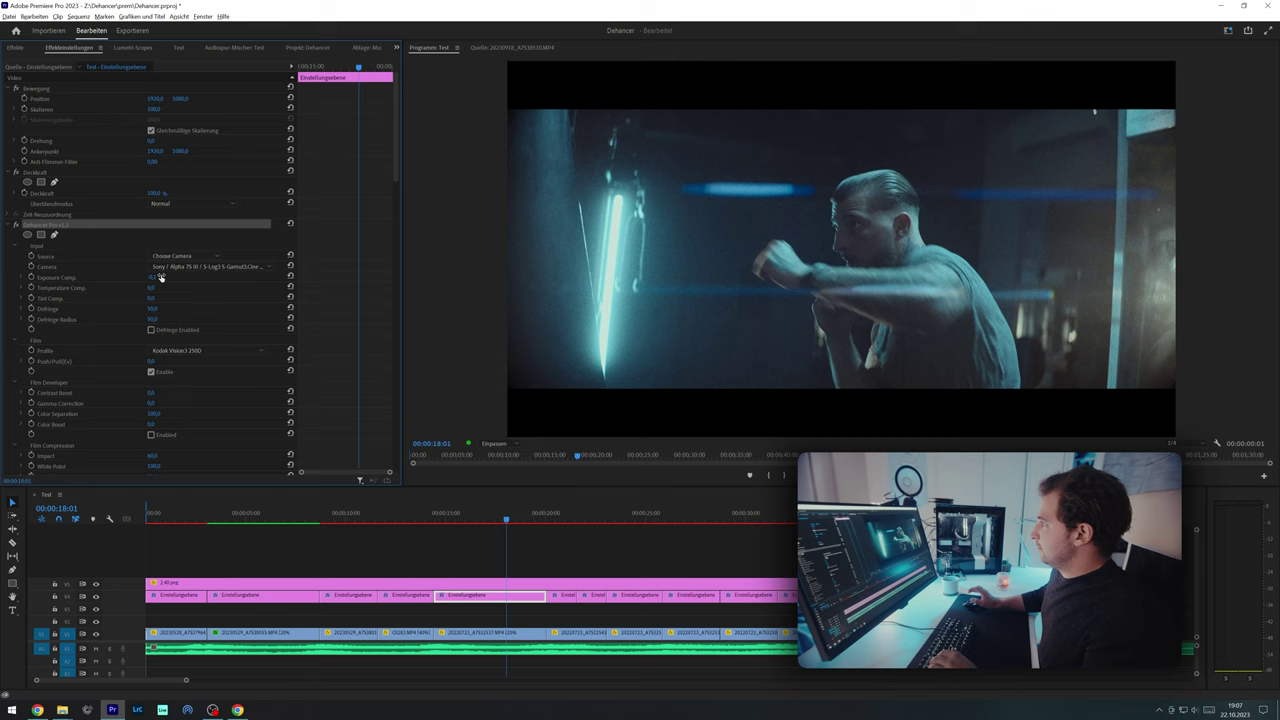
{"action": "scroll", "coordinate": [329, 251], "scroll_direction": "down", "scroll_amount": 2}
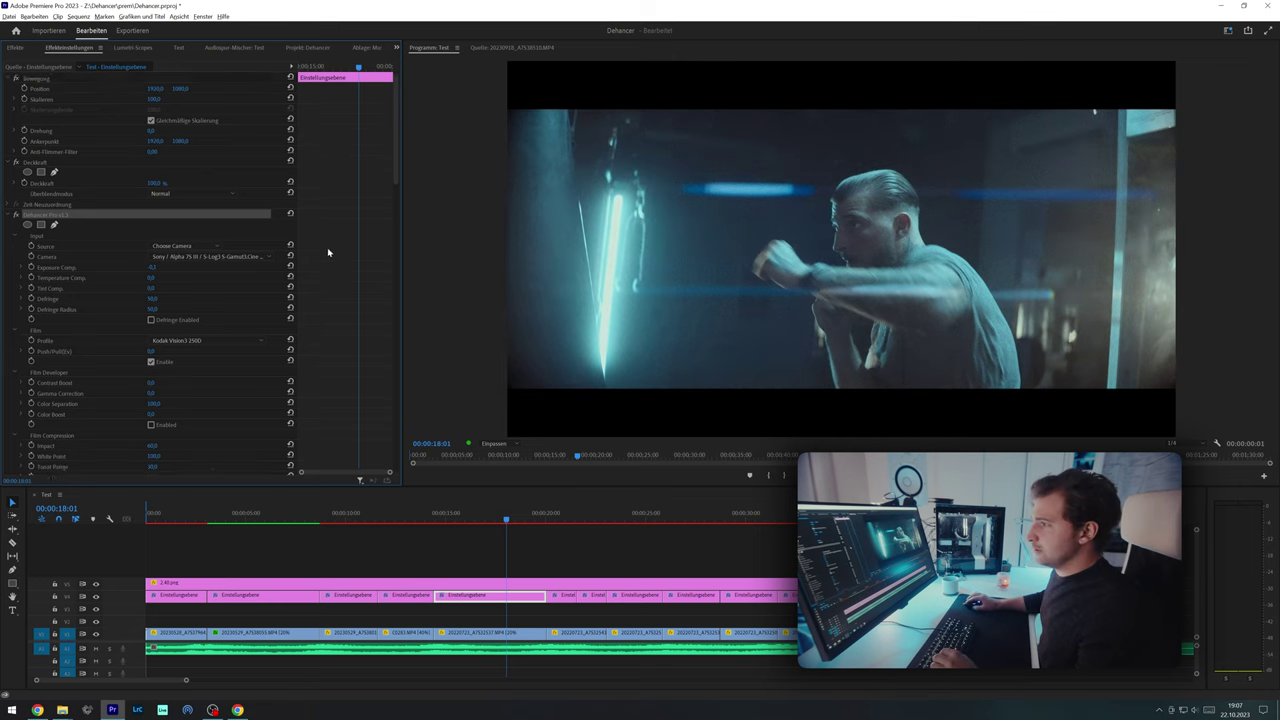
- Compare Fujichrome Provia 100F, Velvia 100, and Fujifilm Instax (Digital Intermediate) as the film stock
{"action": "left_click", "coordinate": [217, 341]}
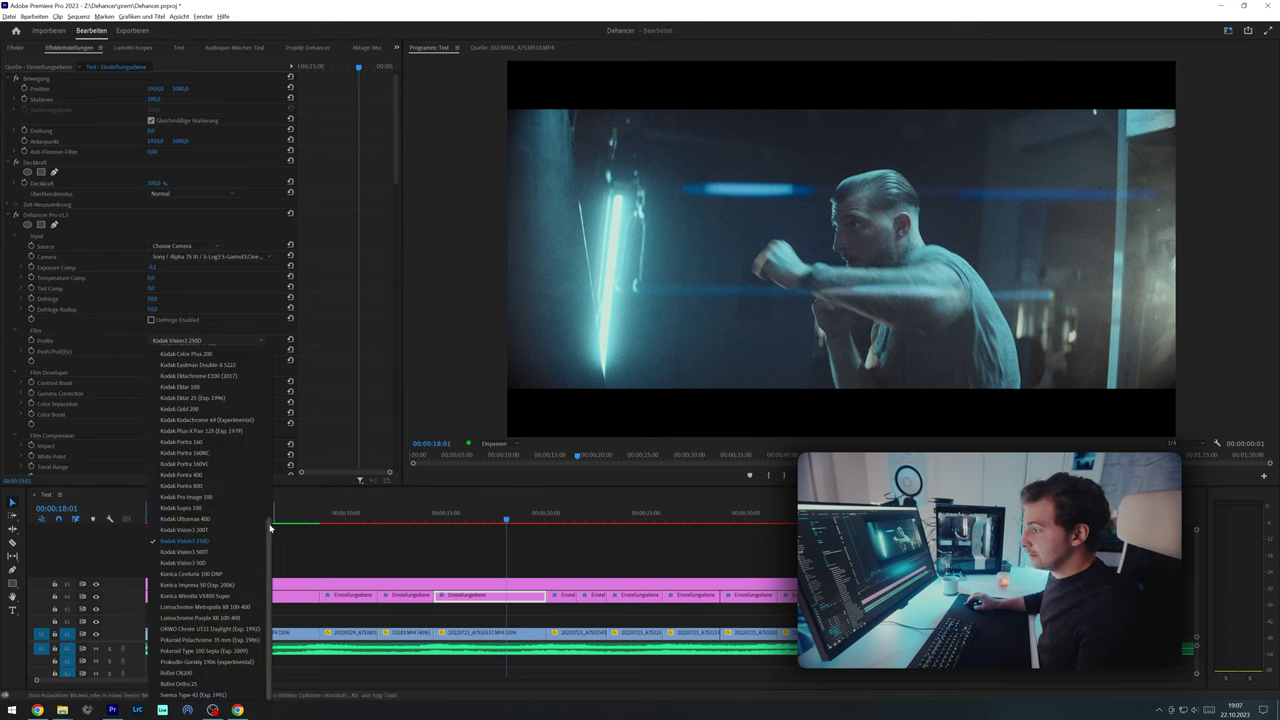
{"action": "scroll", "coordinate": [268, 473], "scroll_direction": "up", "scroll_amount": 3}
{"action": "left_click_drag", "start_coordinate": [268, 473], "coordinate": [260, 578]}
{"action": "scroll", "coordinate": [245, 523], "scroll_direction": "up", "scroll_amount": 10}
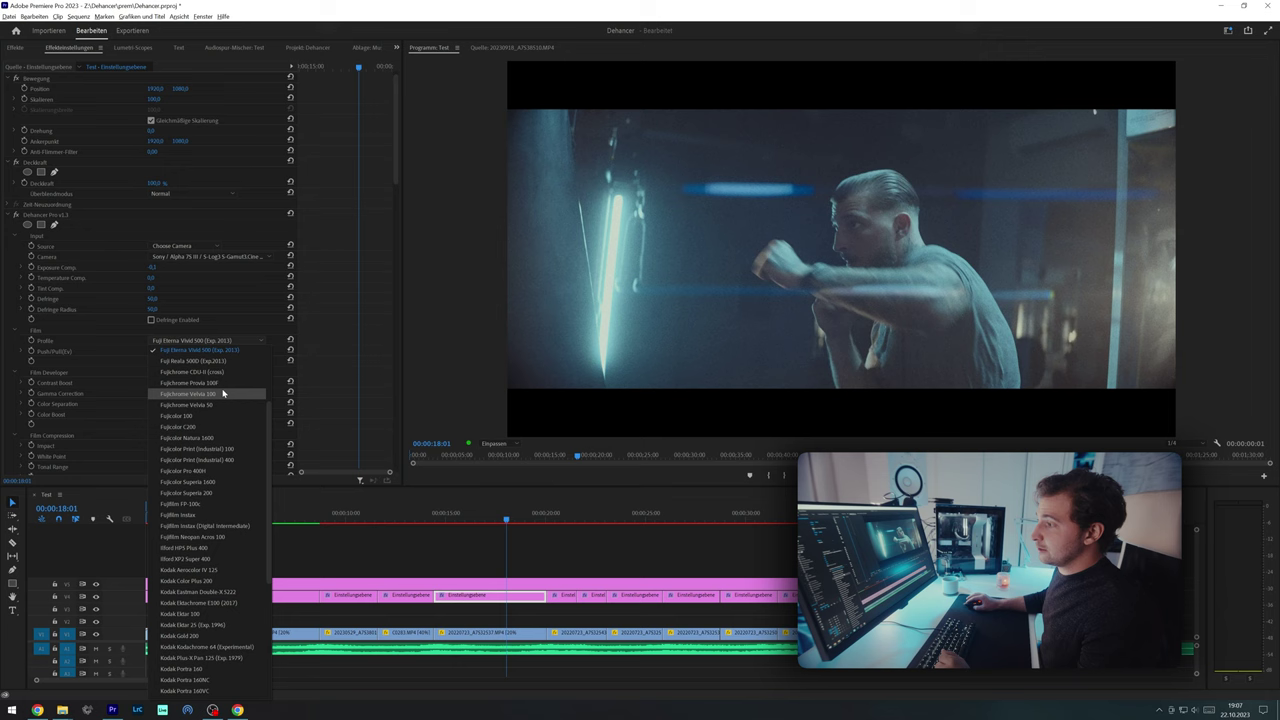
{"action": "left_click", "coordinate": [222, 391]}
{"action": "left_click", "coordinate": [247, 340]}
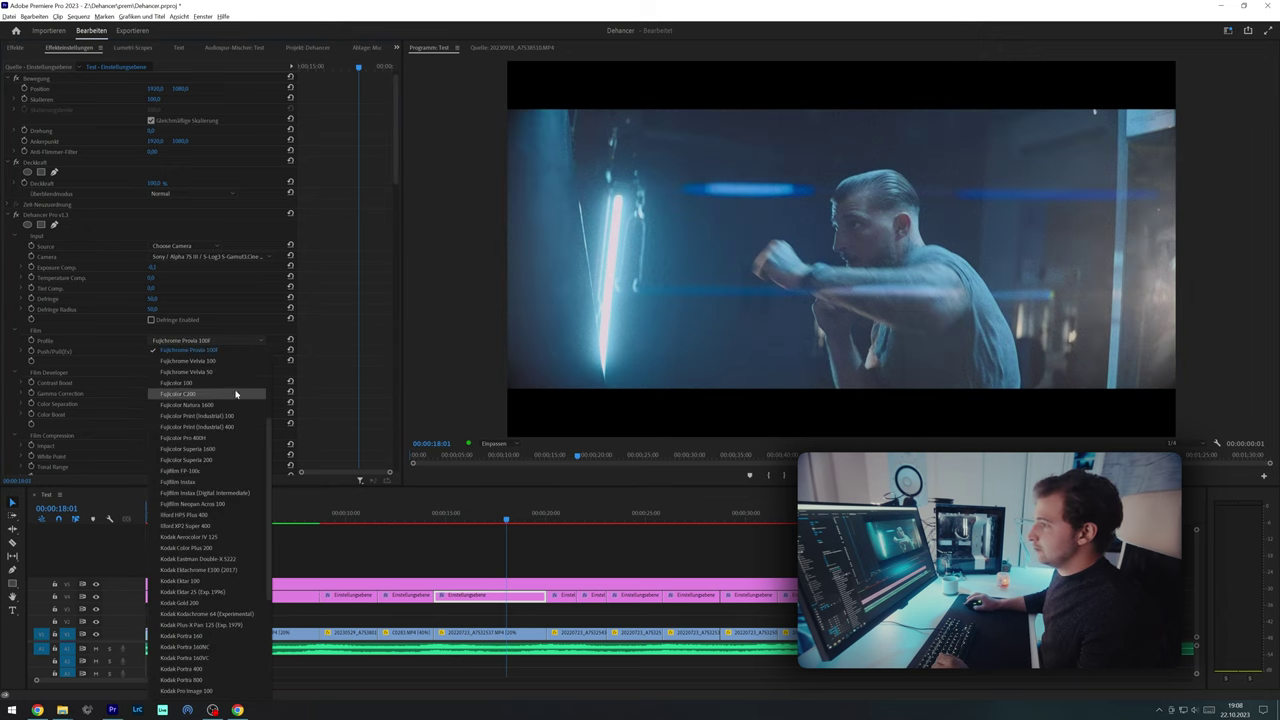
{"action": "left_click", "coordinate": [214, 368]}
{"action": "left_click", "coordinate": [217, 342]}
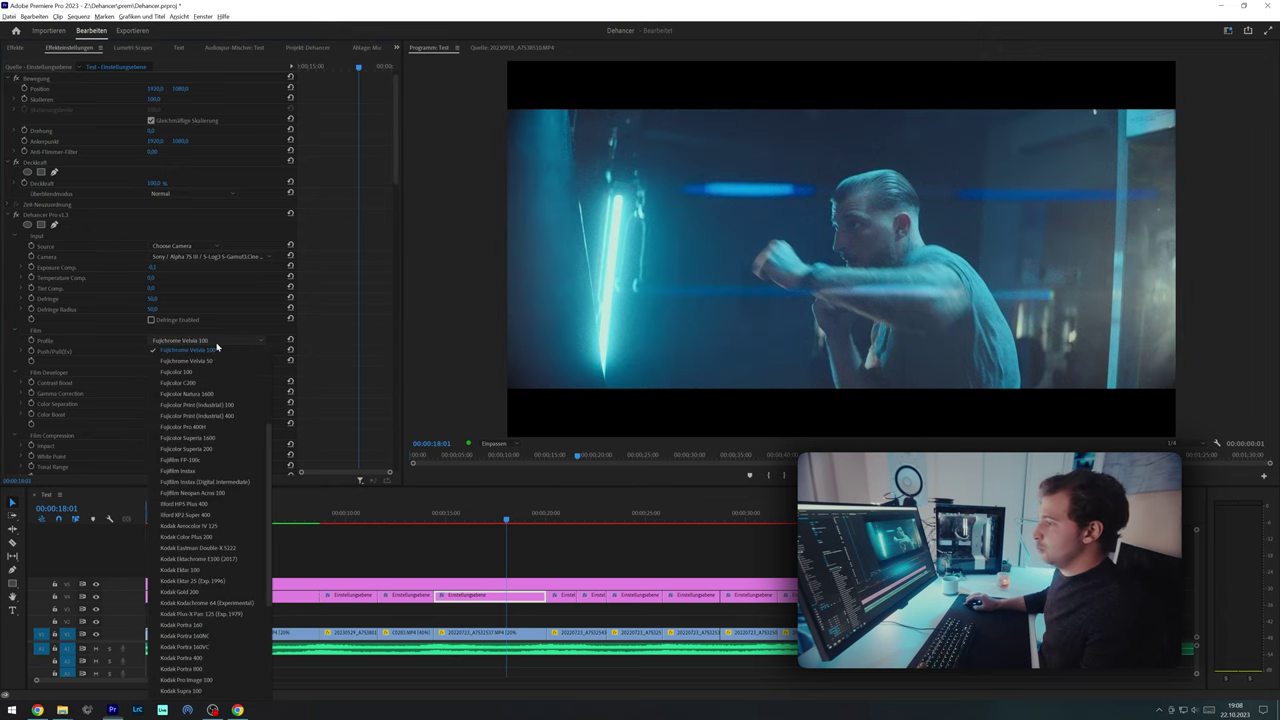
{"action": "left_click", "coordinate": [222, 483]}
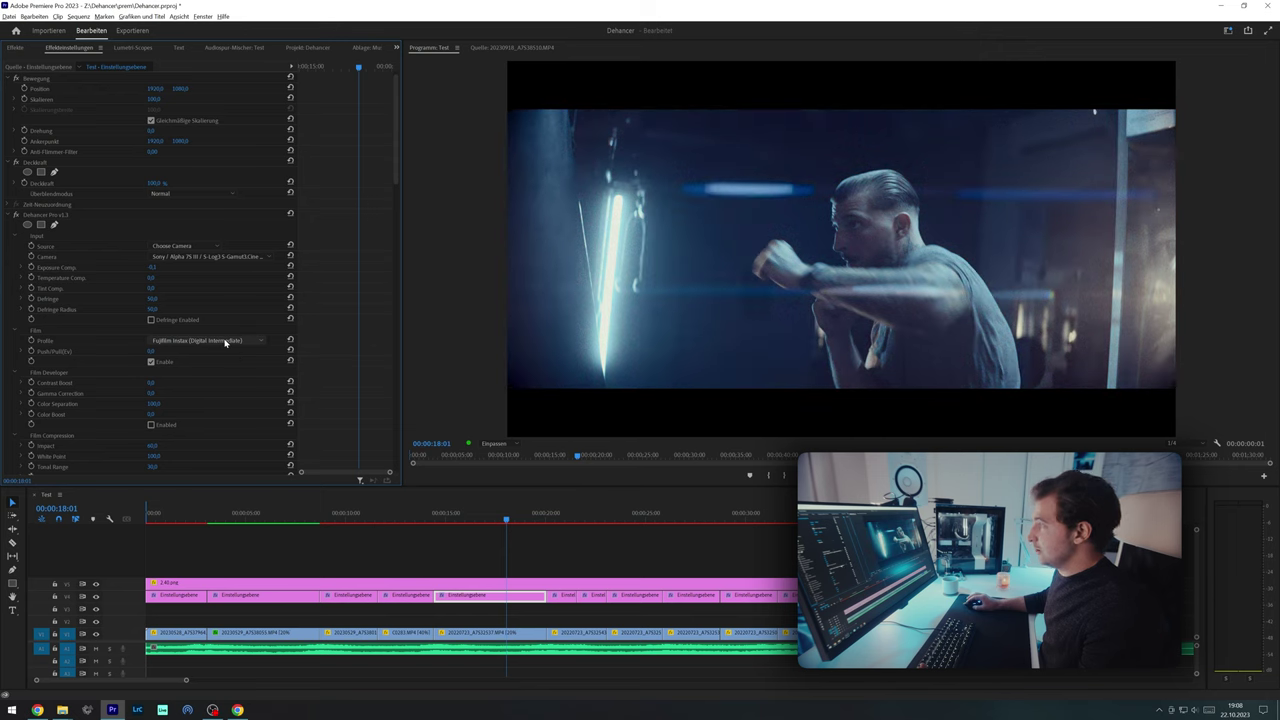
{"action": "left_click", "coordinate": [225, 342]}
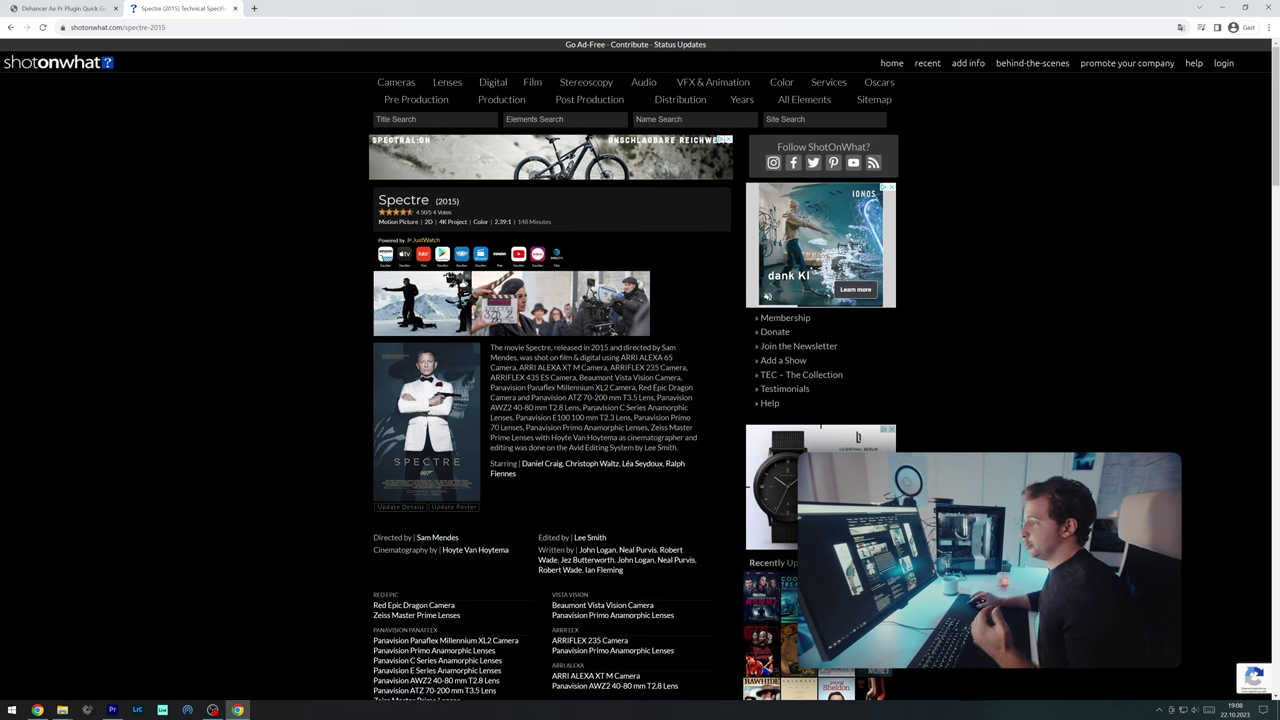
- Read Spectre's Film Negative Stock entries on shotonwhat, then return to Premiere Pro
{"action": "scroll", "coordinate": [702, 385], "scroll_direction": "down", "scroll_amount": 3}
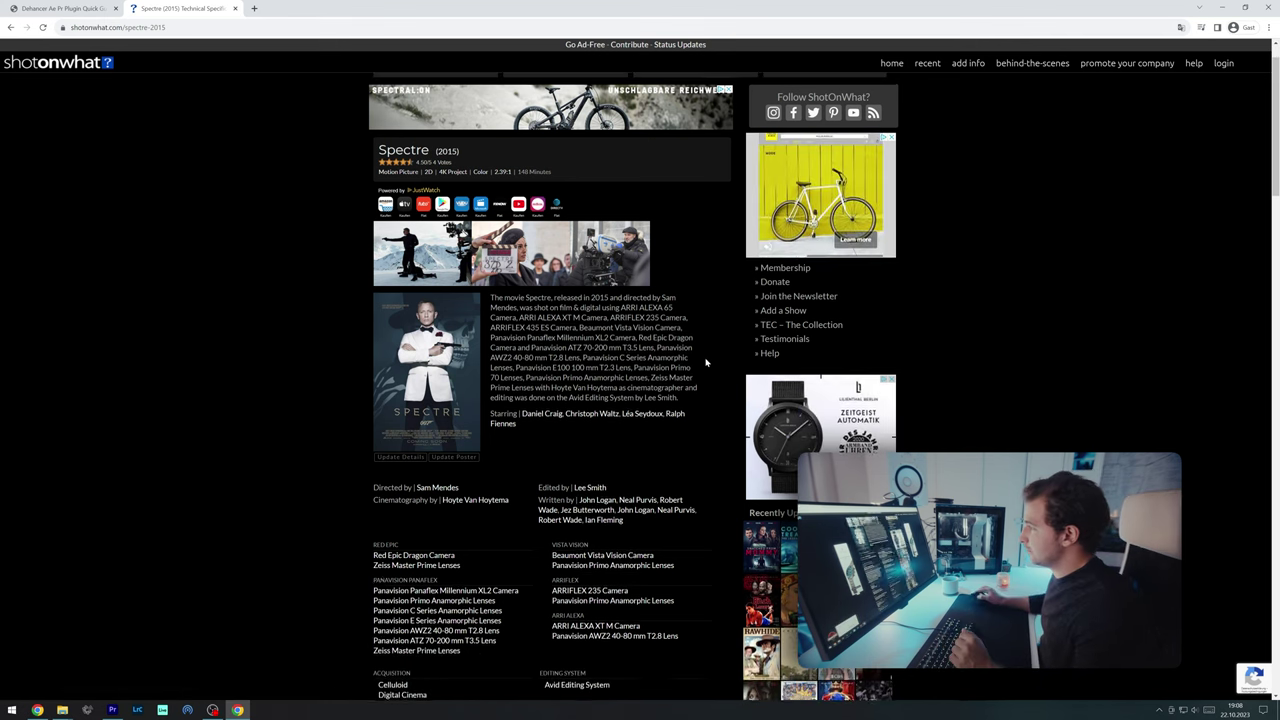
{"action": "scroll", "coordinate": [705, 362], "scroll_direction": "down", "scroll_amount": 2}
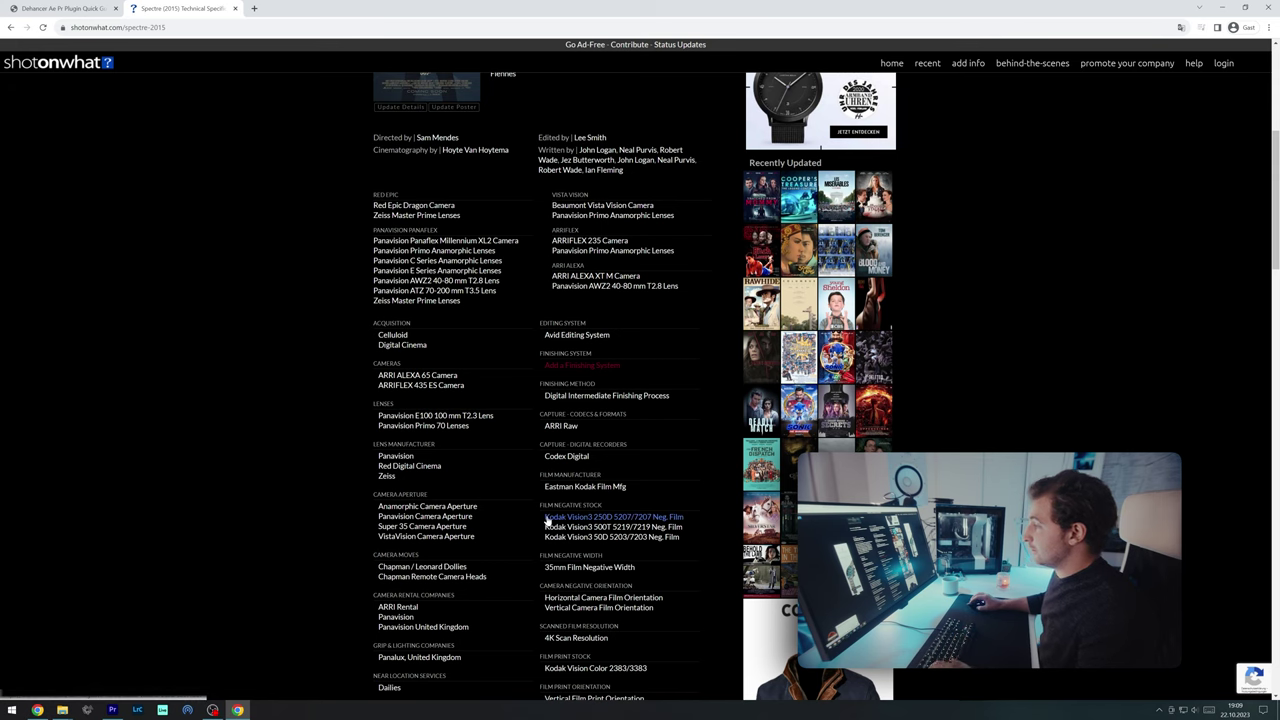
{"action": "key", "text": "alt+Tab"}
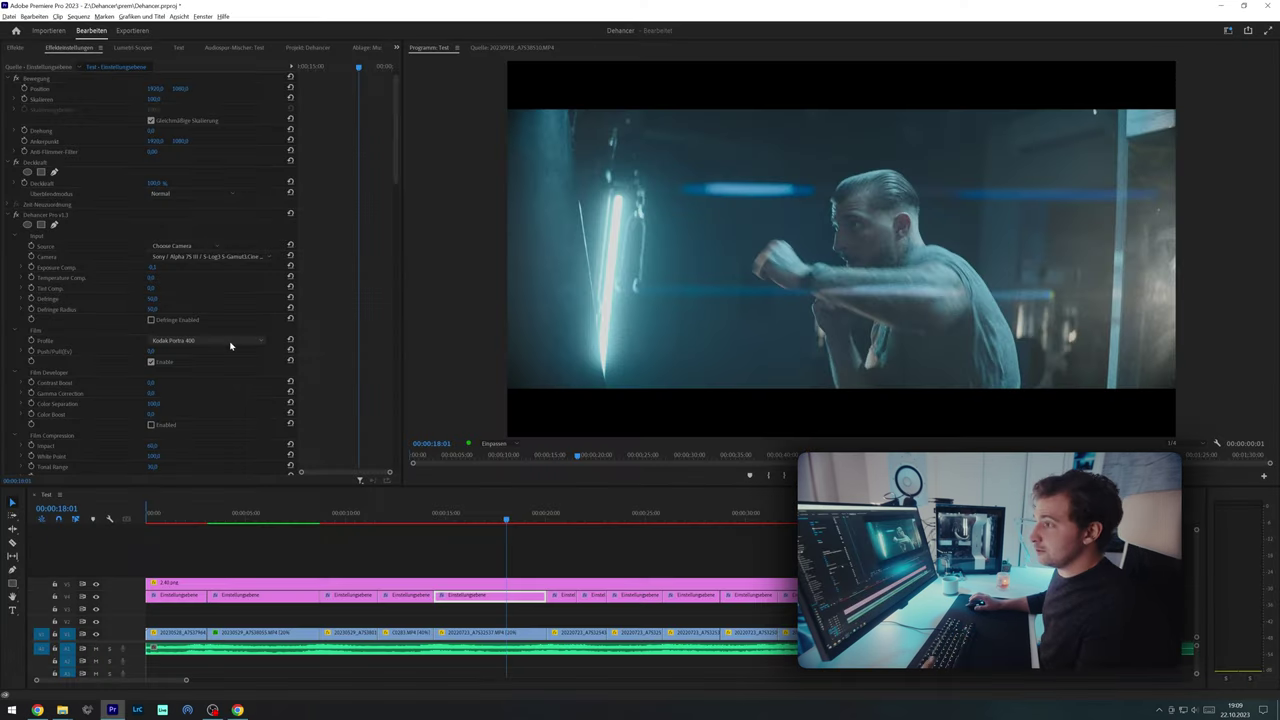
- Switch the Dehancer film profile to Kodak Vision3 250D and move down to the Print section
{"action": "left_click", "coordinate": [230, 342]}
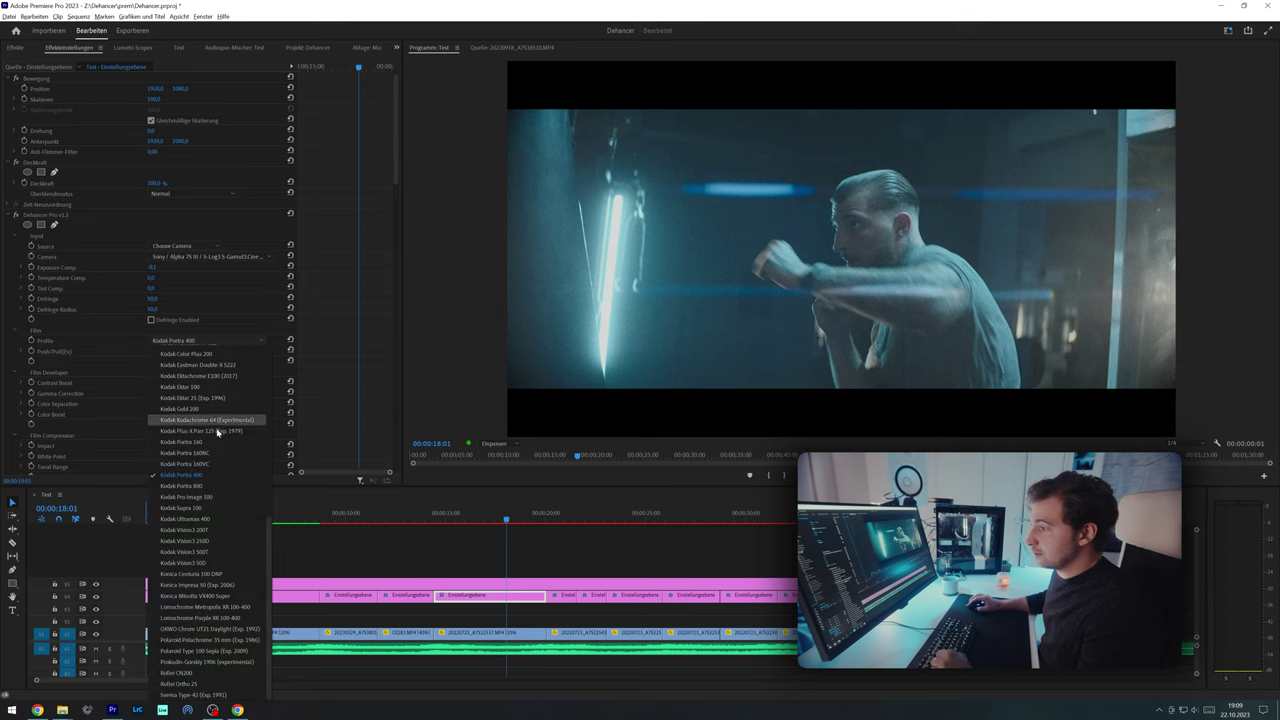
{"action": "left_click", "coordinate": [222, 541]}
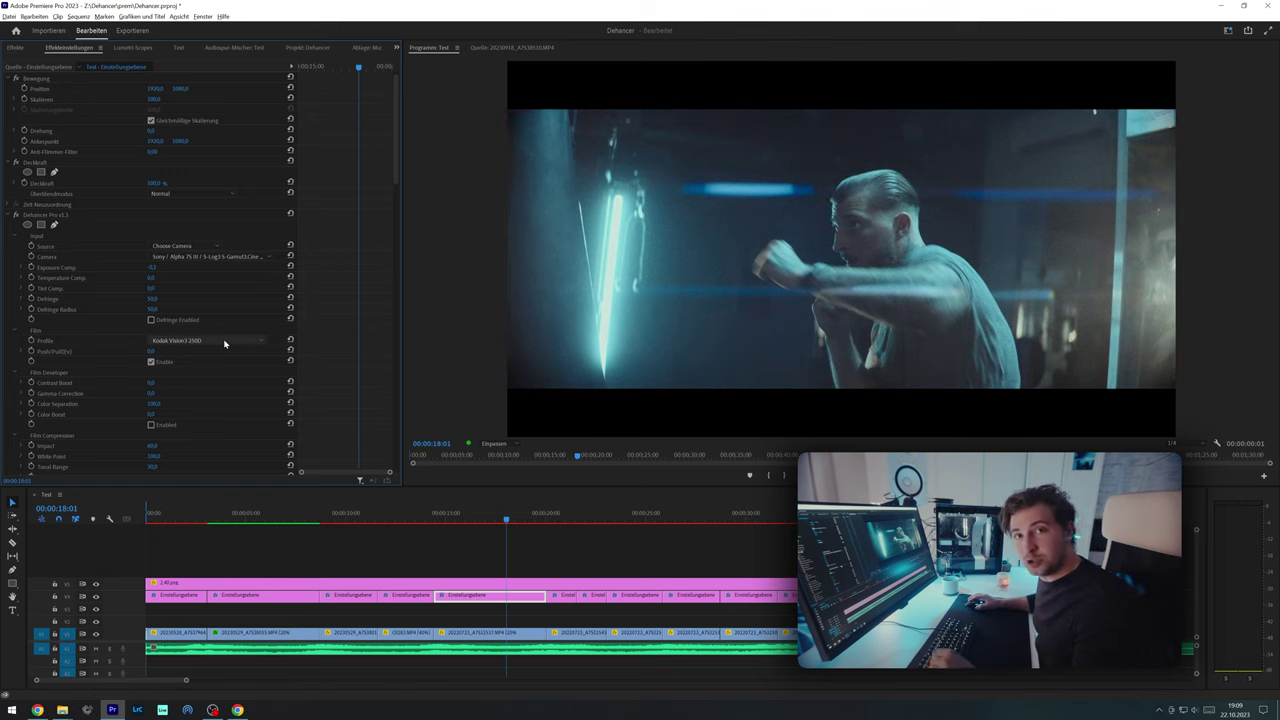
{"action": "left_click_drag", "start_coordinate": [401, 152], "coordinate": [402, 176]}
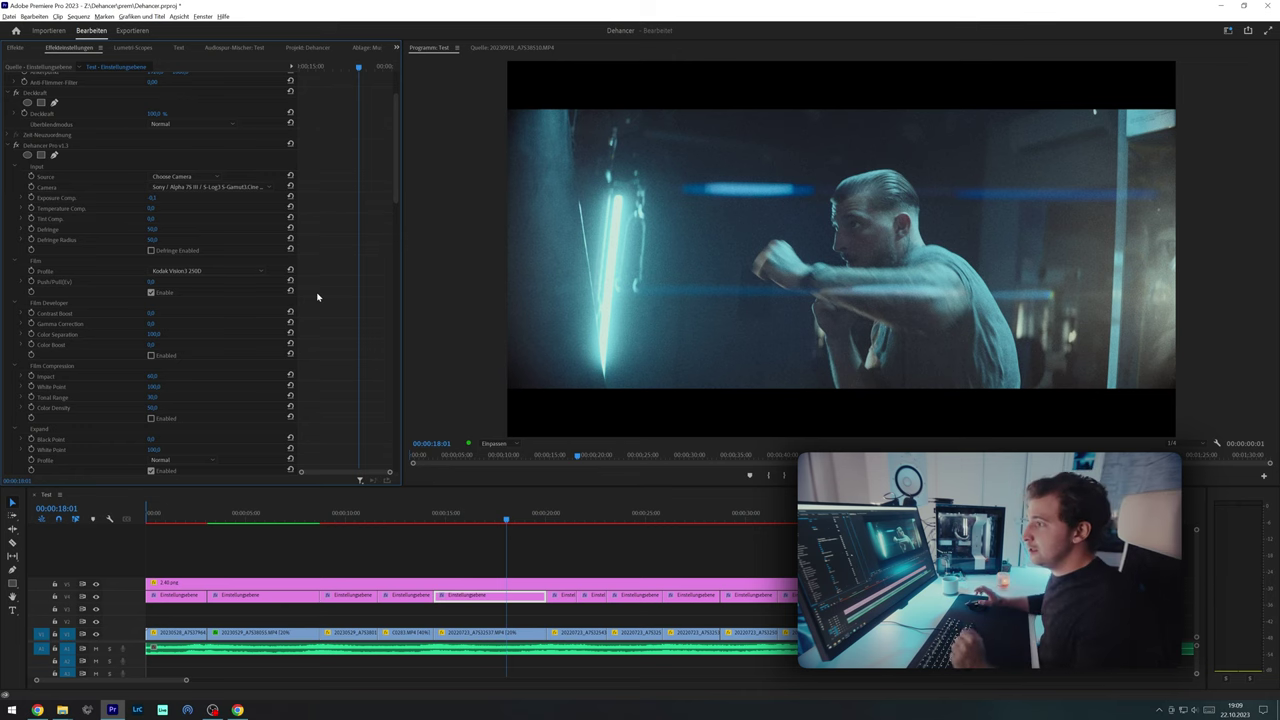
{"action": "scroll", "coordinate": [349, 328], "scroll_direction": "down", "scroll_amount": 5}
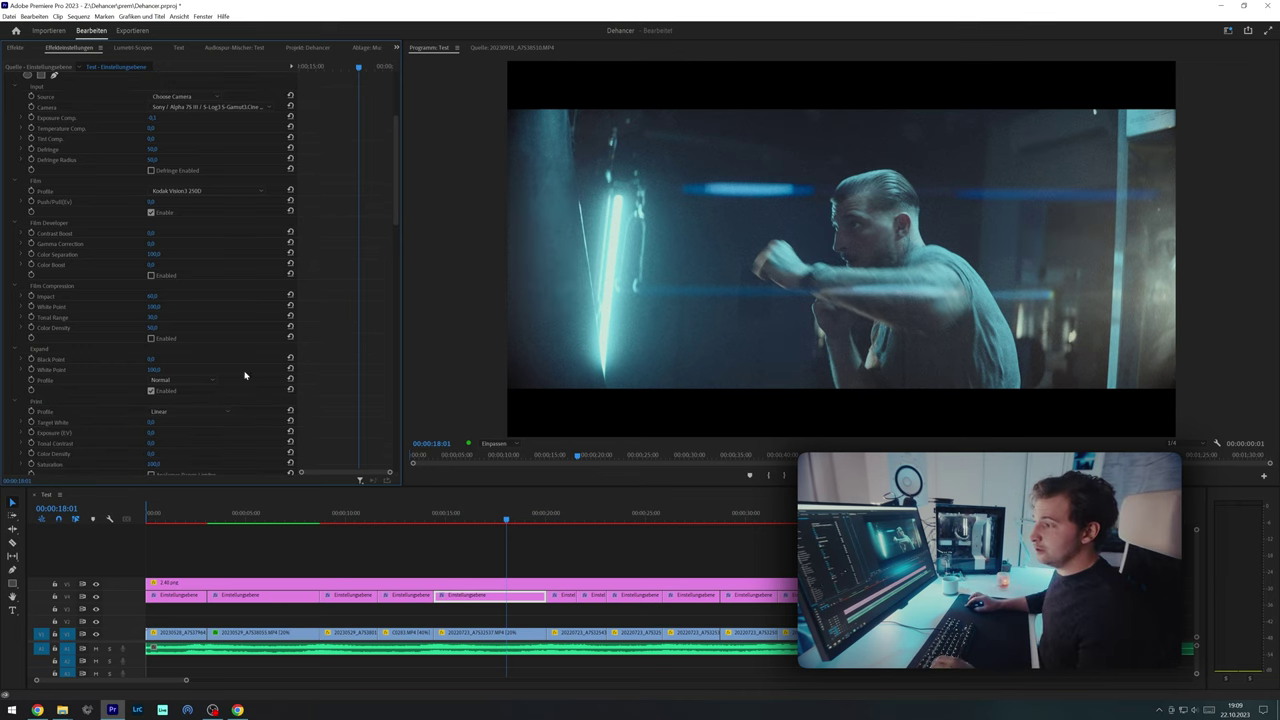
{"action": "left_click", "coordinate": [214, 410]}
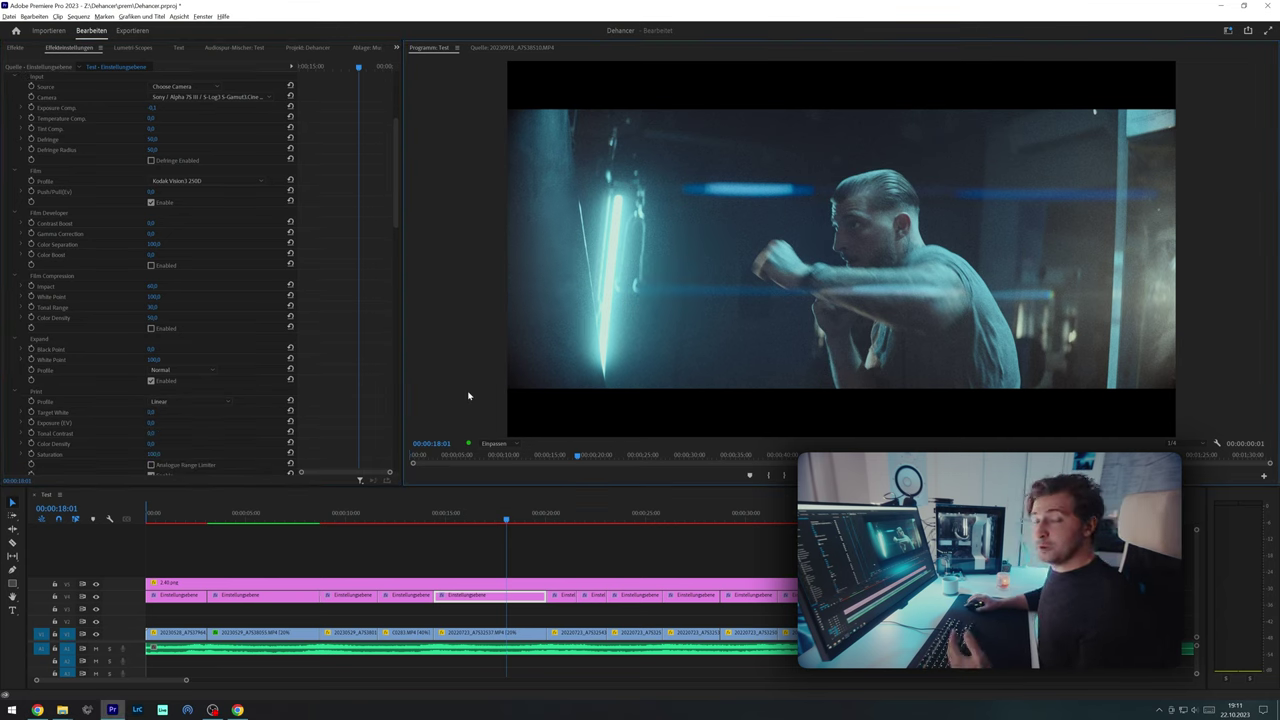
- Check Spectre's Kodak Vision Color 2383/3383 print stock in Chrome, then return to Premiere
{"action": "key", "text": "alt+Tab"}
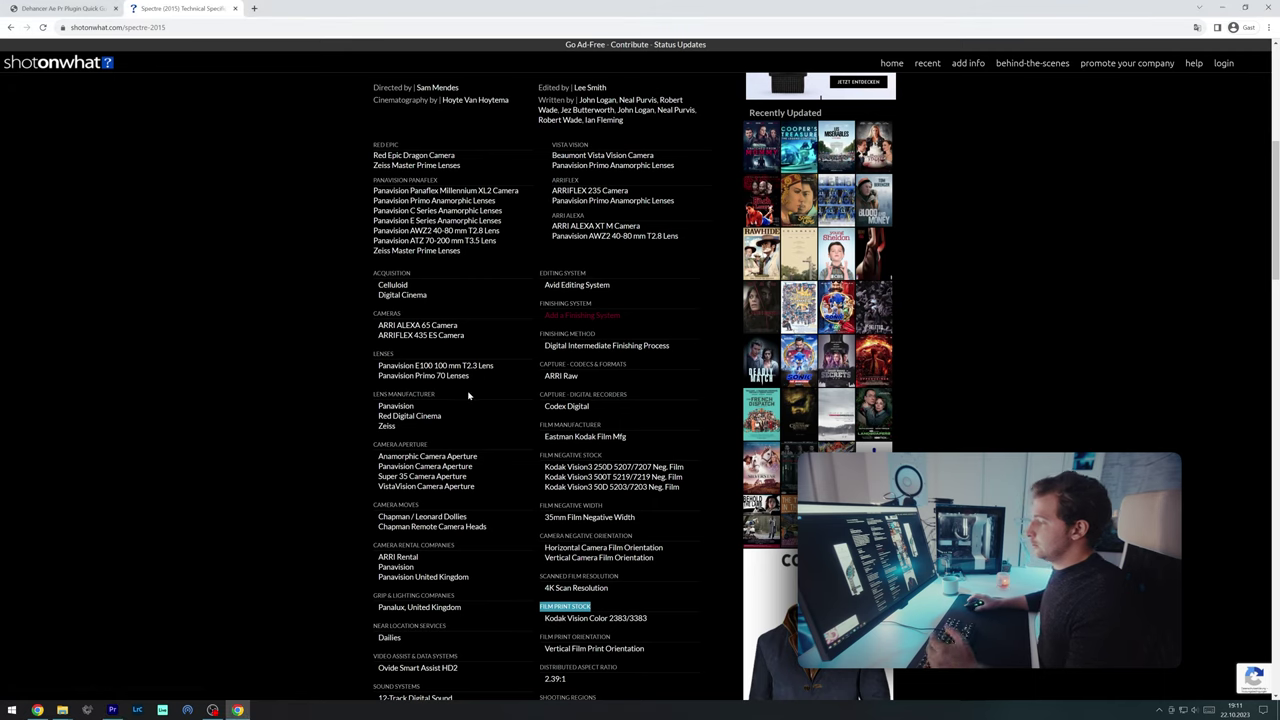
{"action": "left_click", "coordinate": [691, 566]}
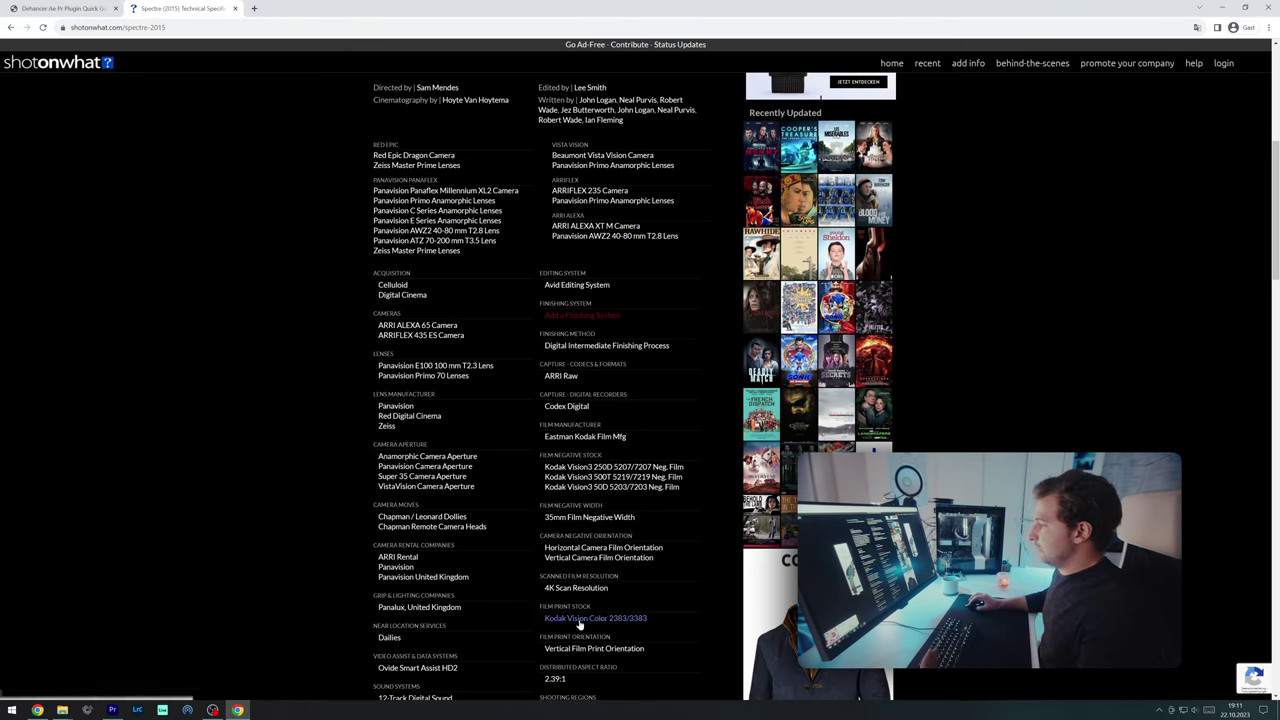
{"action": "key", "text": "alt+Tab"}
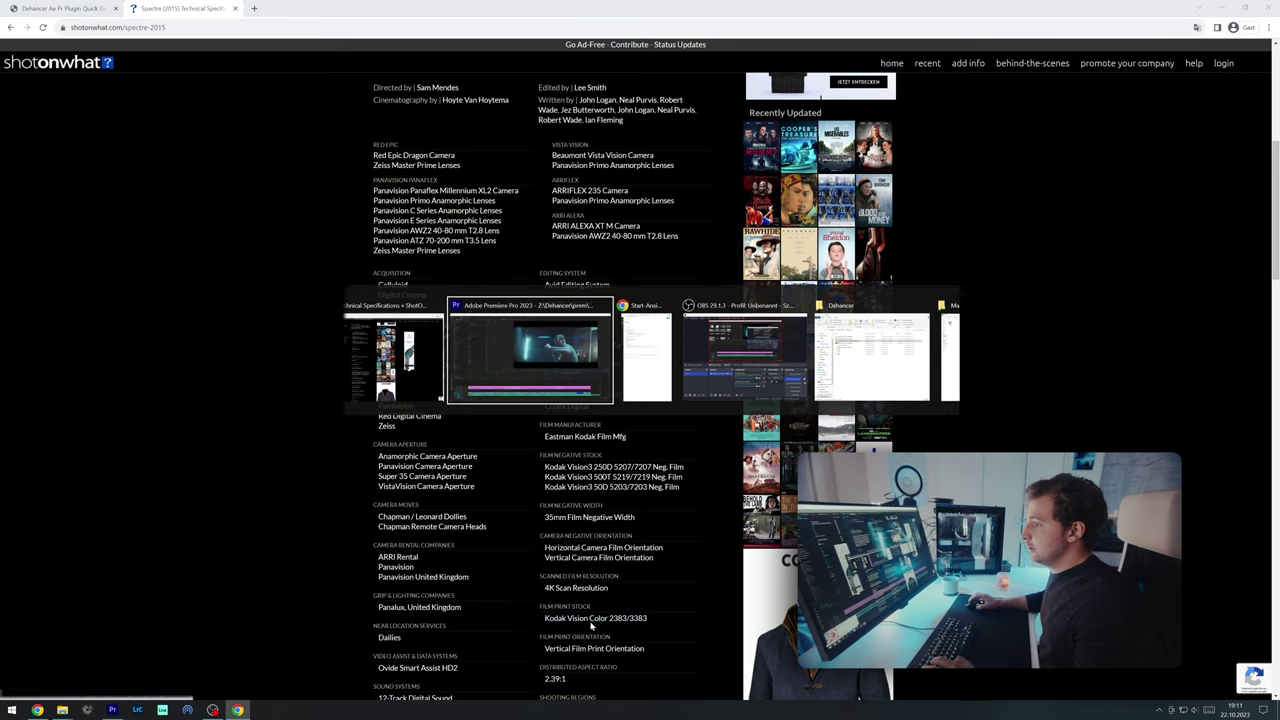
- Choose Kodak 2383 Print Film as Dehancer's print profile
{"action": "left_click", "coordinate": [215, 402]}
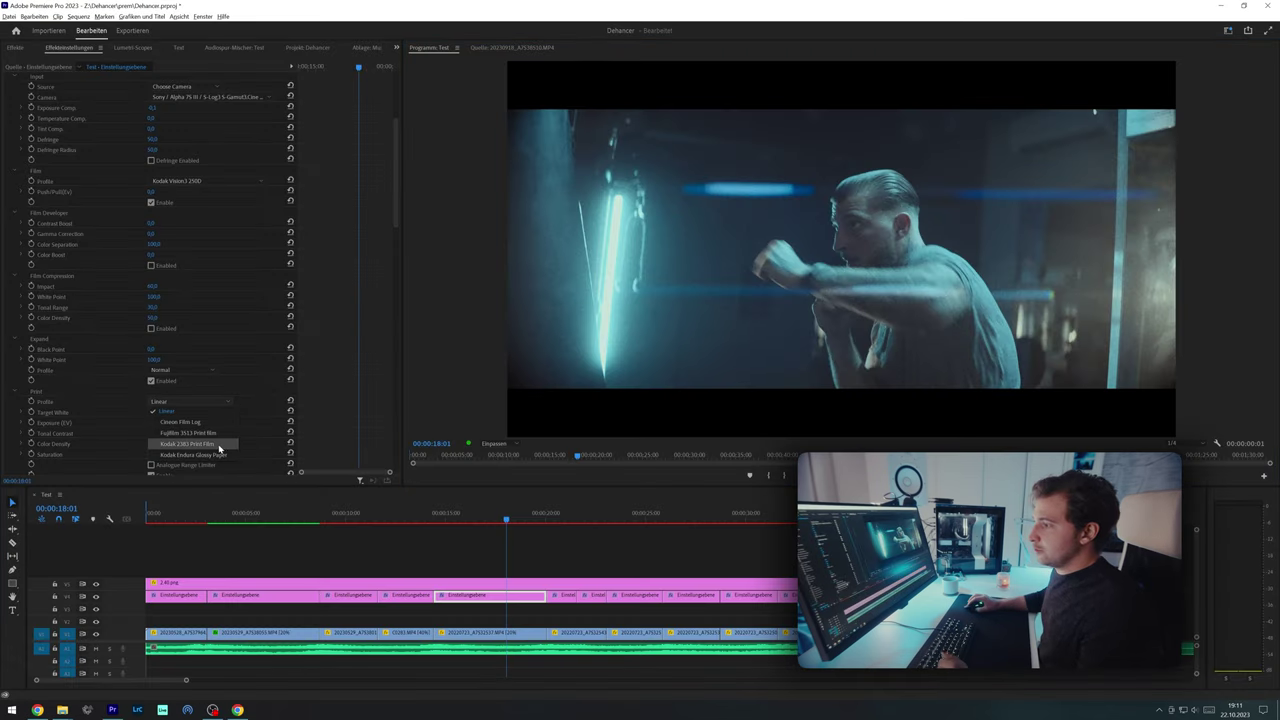
{"action": "left_click", "coordinate": [226, 444]}
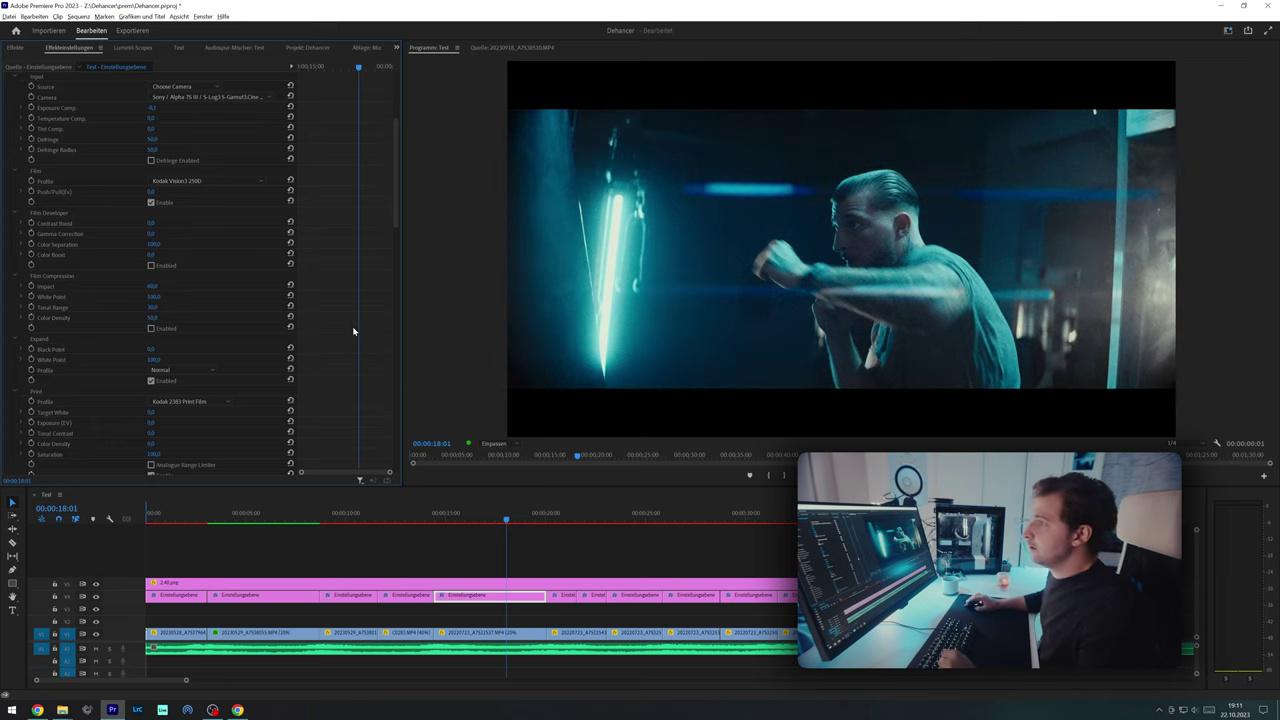
{"action": "scroll", "coordinate": [353, 331], "scroll_direction": "up", "scroll_amount": 5}
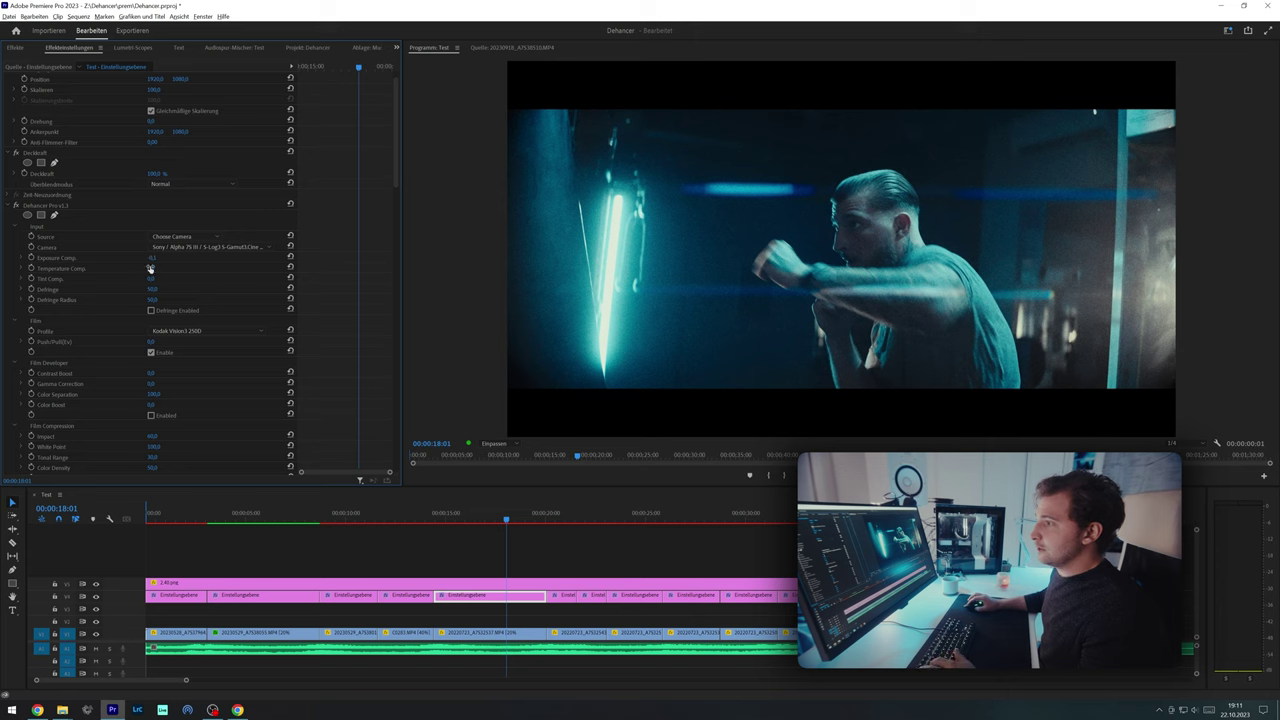
- Set Dehancer's Temperature Comp value to 0
{"action": "left_click", "coordinate": [150, 268]}
{"action": "type", "text": "0"}
{"action": "key", "text": "Return"}
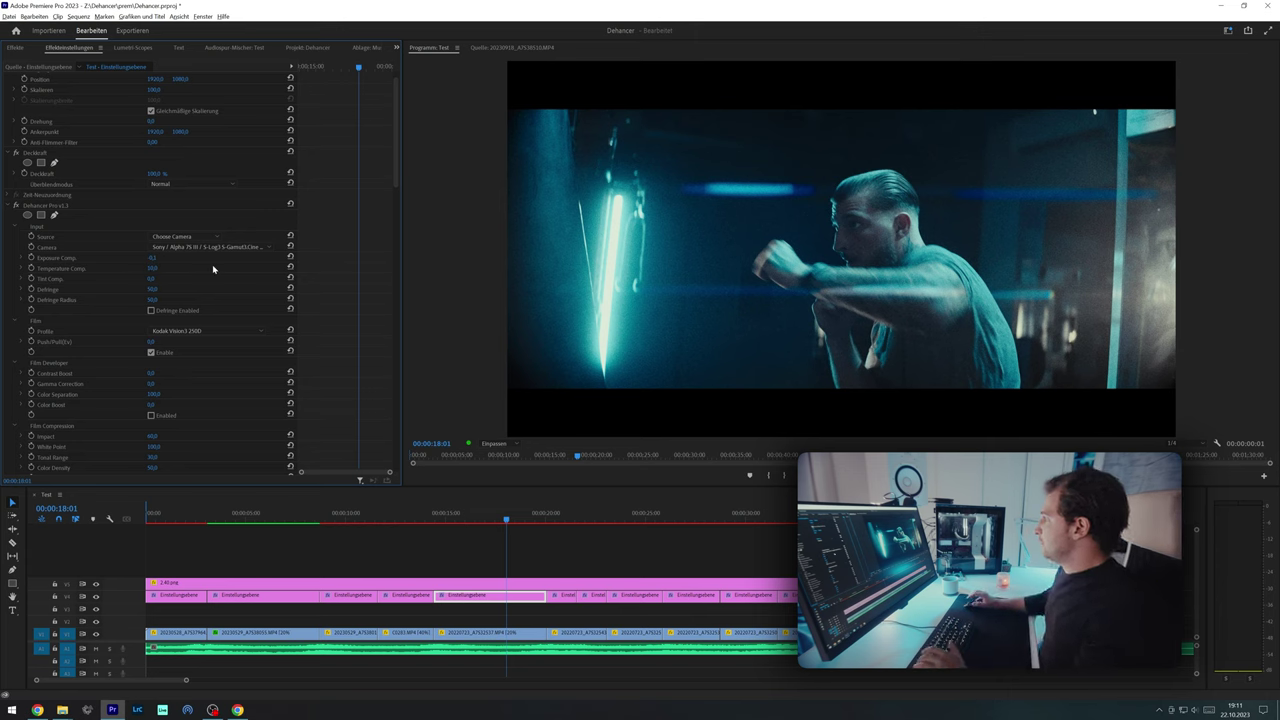
{"action": "left_click", "coordinate": [155, 268]}
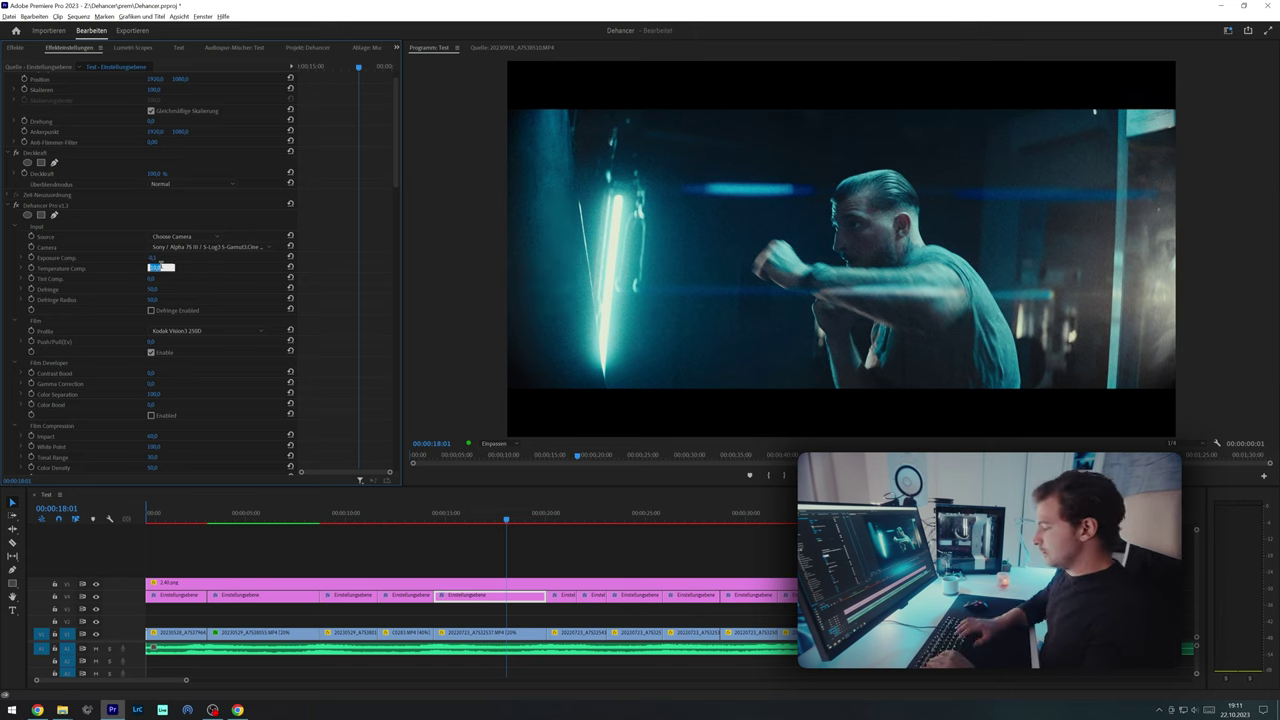
{"action": "key", "text": "Return"}
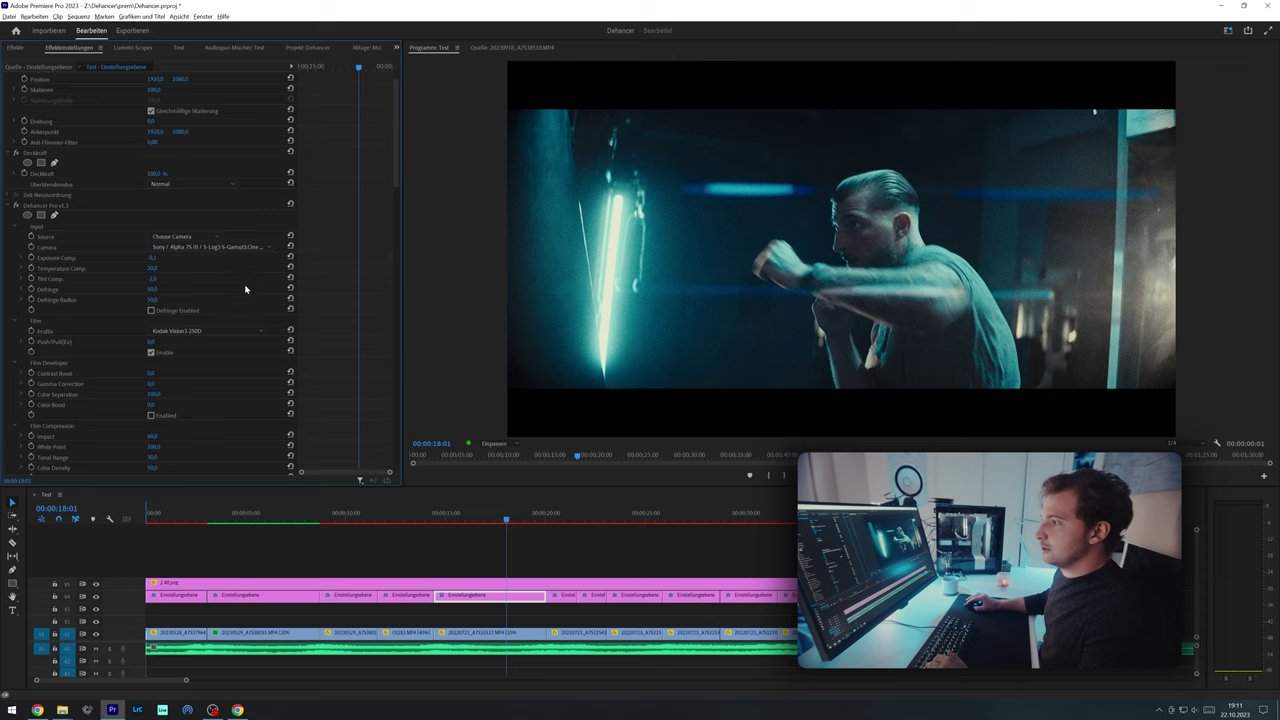
{"action": "scroll", "coordinate": [245, 289], "scroll_direction": "down", "scroll_amount": 3}
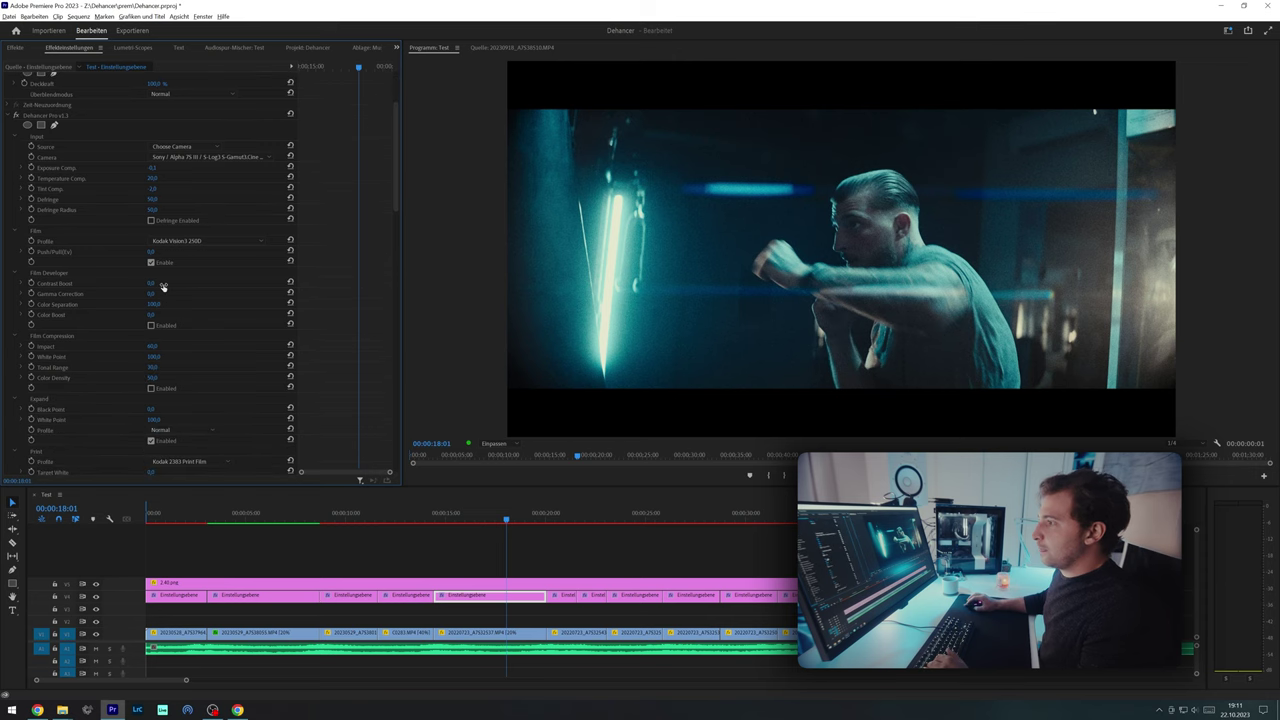
{"action": "scroll", "coordinate": [222, 294], "scroll_direction": "up", "scroll_amount": 1}
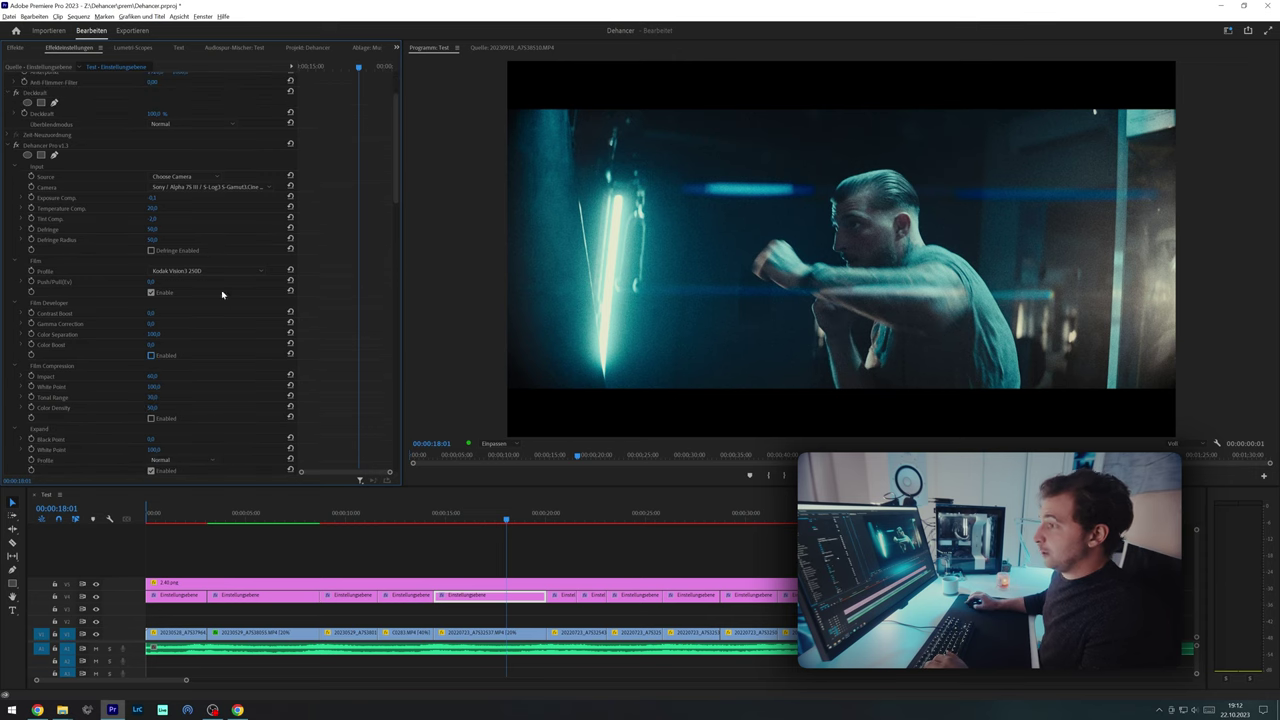
- Enable Film Developer with Contrast Boost at 40, and toggle Film Compression
{"action": "left_click", "coordinate": [151, 356]}
{"action": "left_click", "coordinate": [160, 313]}
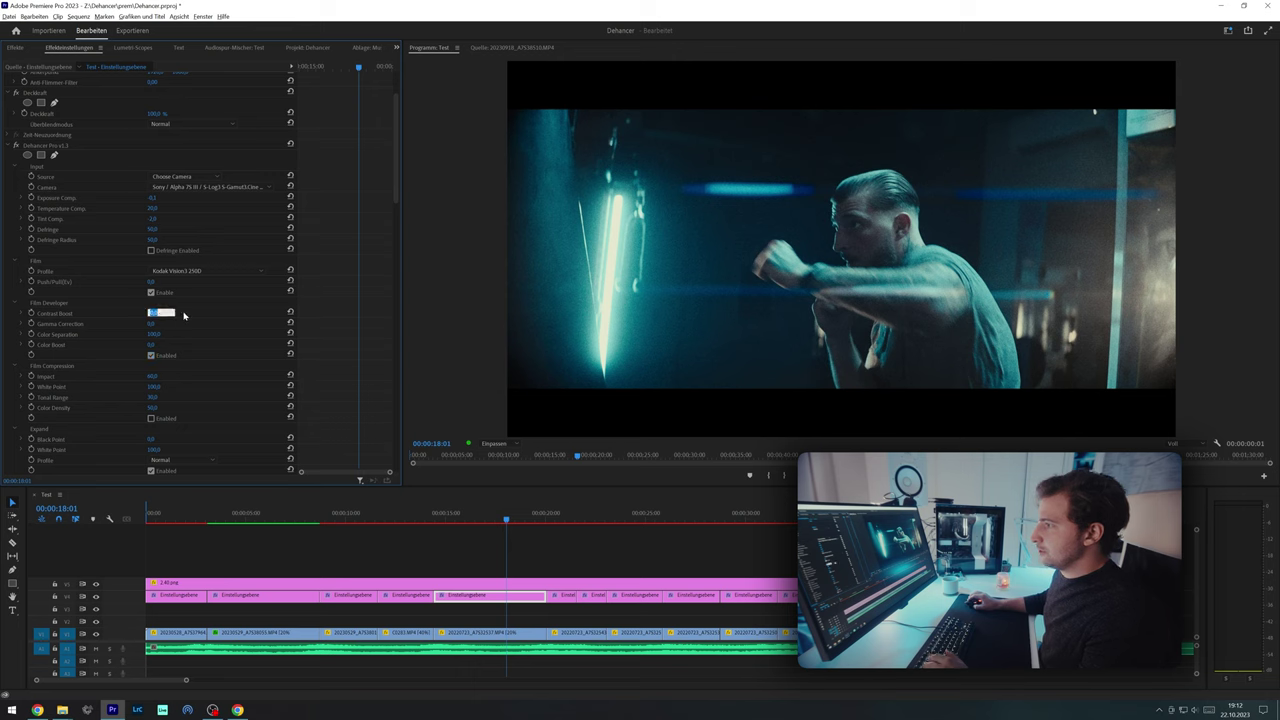
{"action": "type", "text": "40"}
{"action": "key", "text": "Return"}
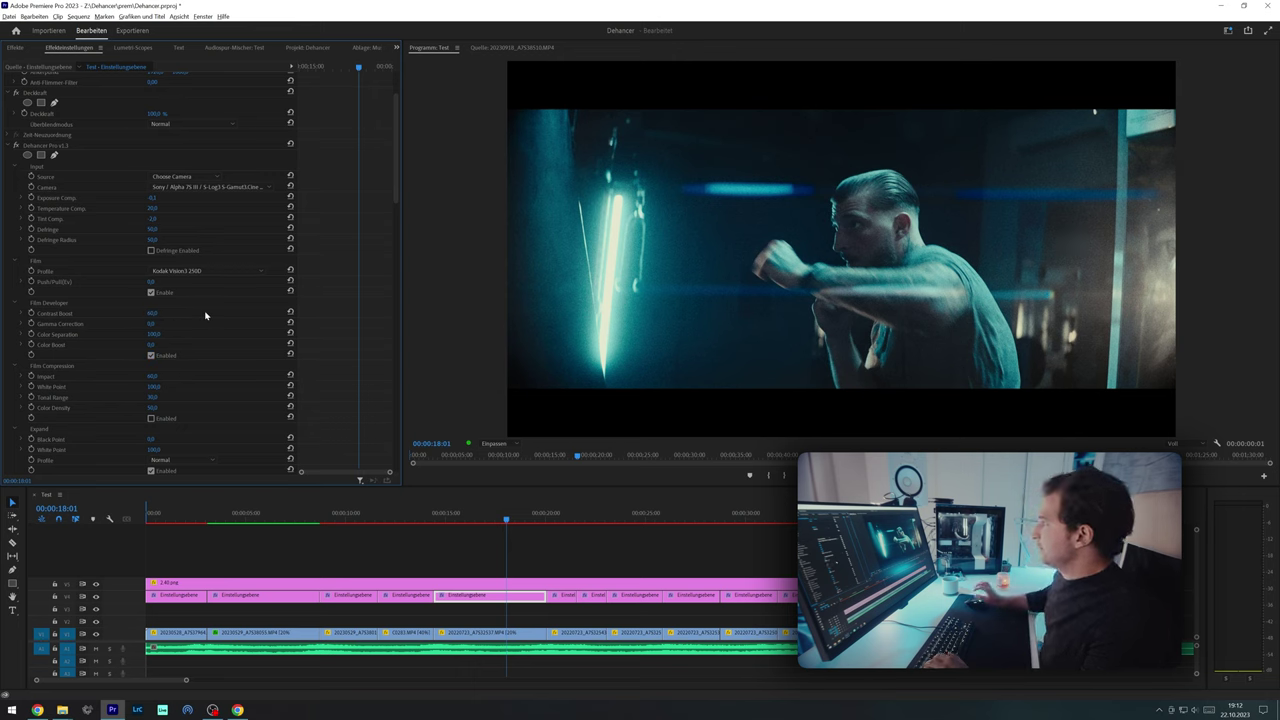
{"action": "scroll", "coordinate": [257, 334], "scroll_direction": "down", "scroll_amount": 2}
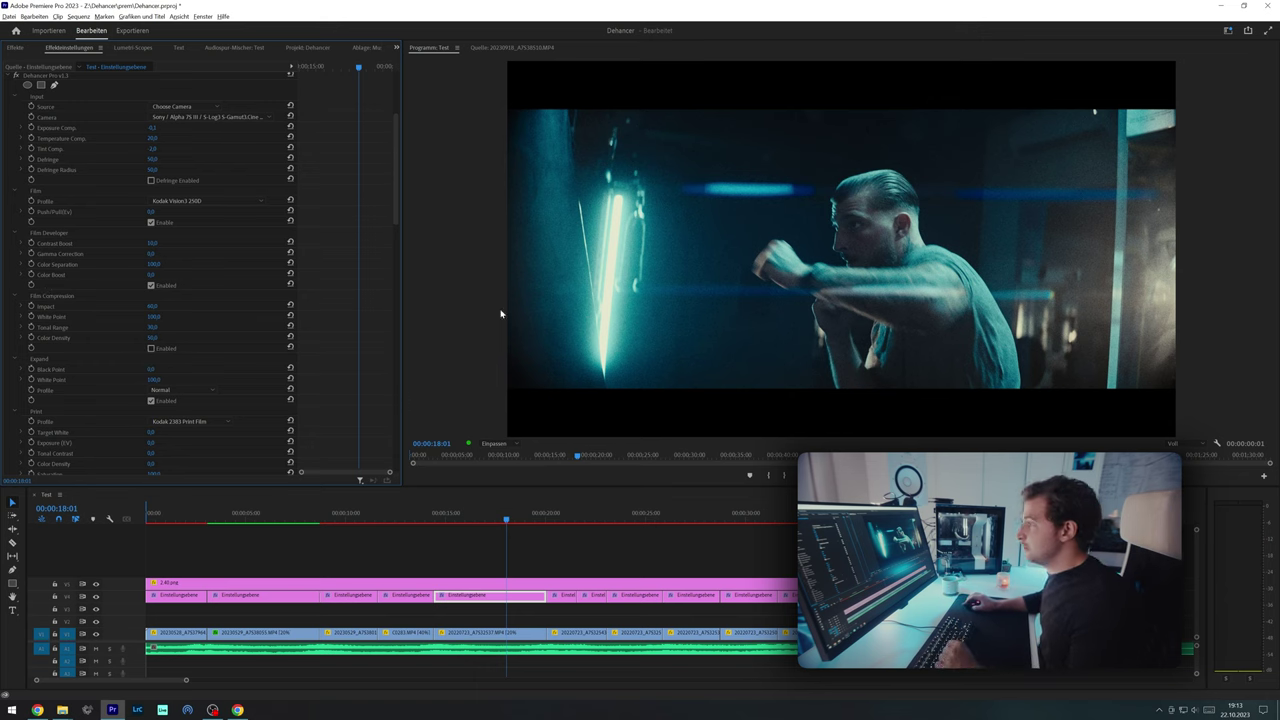
{"action": "left_click", "coordinate": [151, 349]}
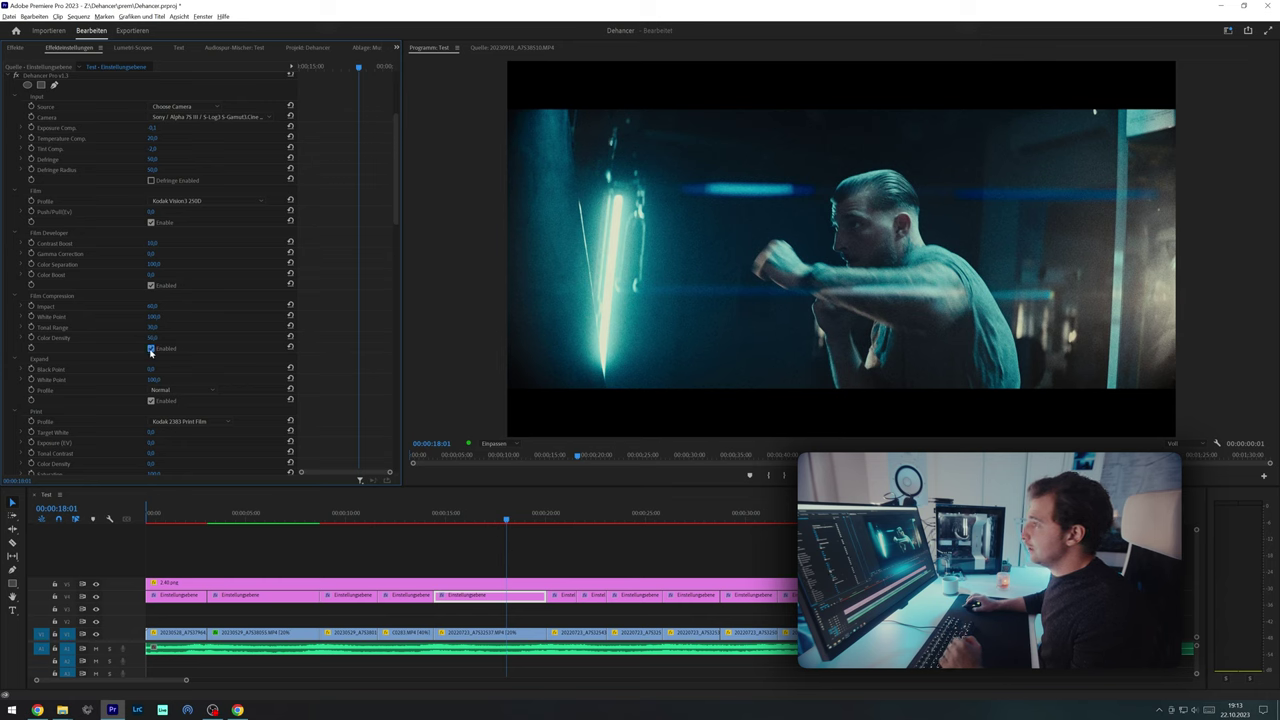
{"action": "left_click", "coordinate": [151, 349]}
- Enable Dehancer Color Head and nudge Yellow - Blue to a slightly negative value, toward blue
{"action": "scroll", "coordinate": [340, 190], "scroll_direction": "down", "scroll_amount": 5}
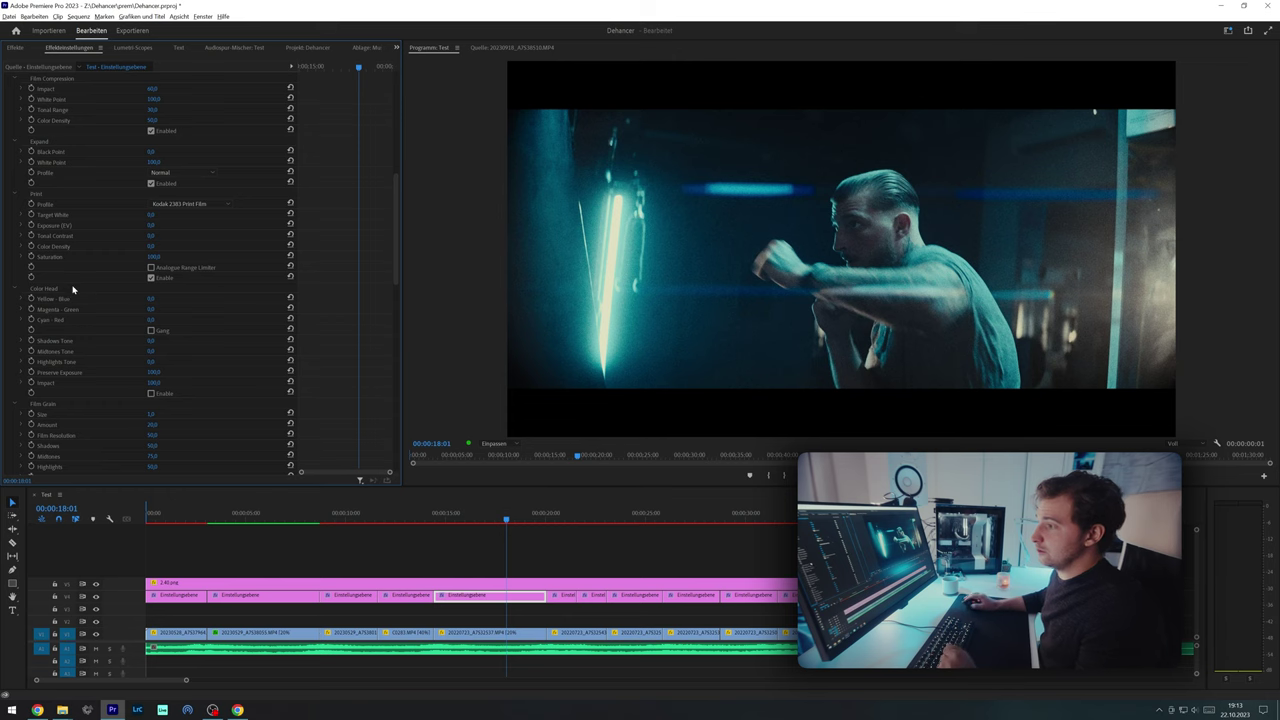
{"action": "scroll", "coordinate": [72, 289], "scroll_direction": "down", "scroll_amount": 1}
{"action": "left_click", "coordinate": [151, 384]}
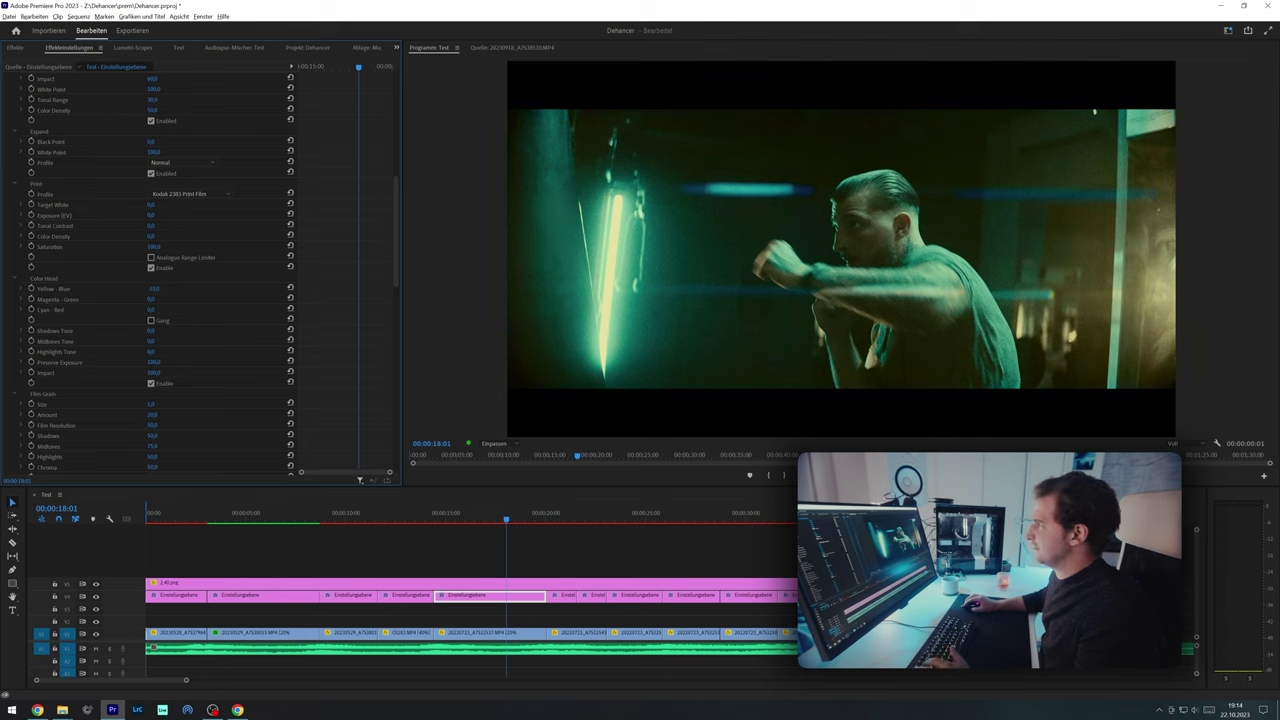
{"action": "left_click", "coordinate": [21, 289]}
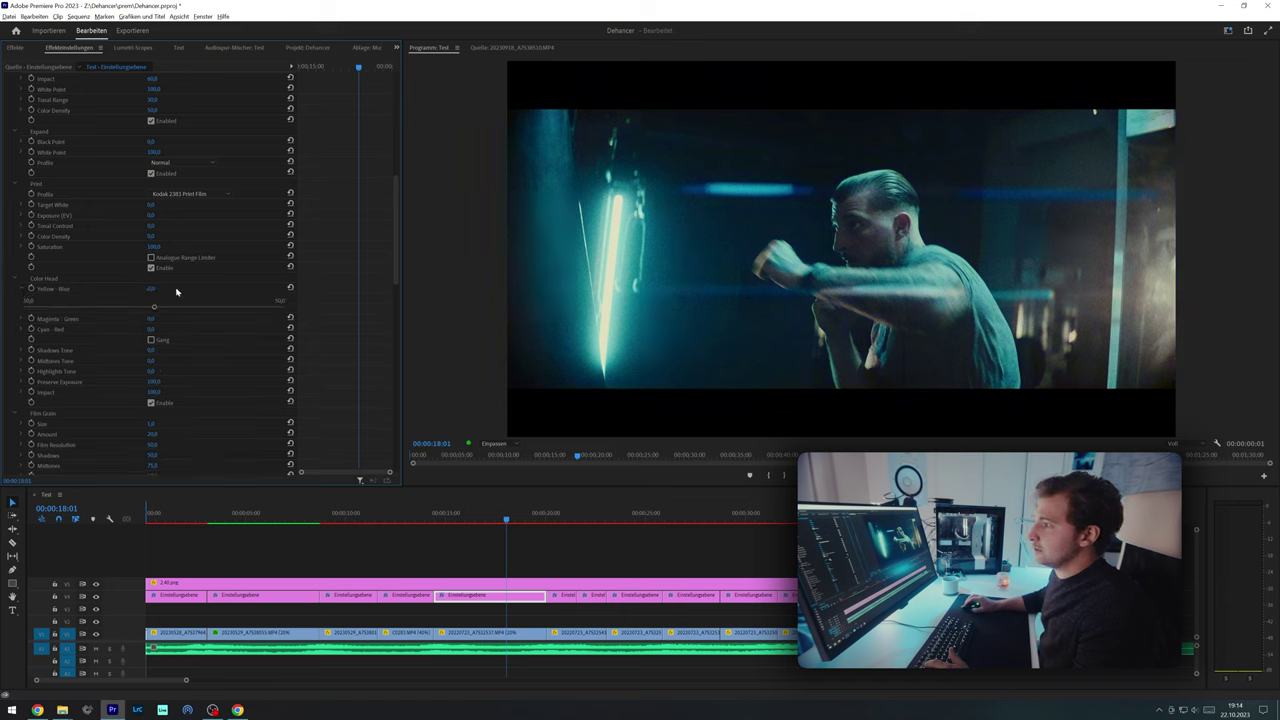
{"action": "left_click_drag", "start_coordinate": [151, 309], "coordinate": [149, 312]}
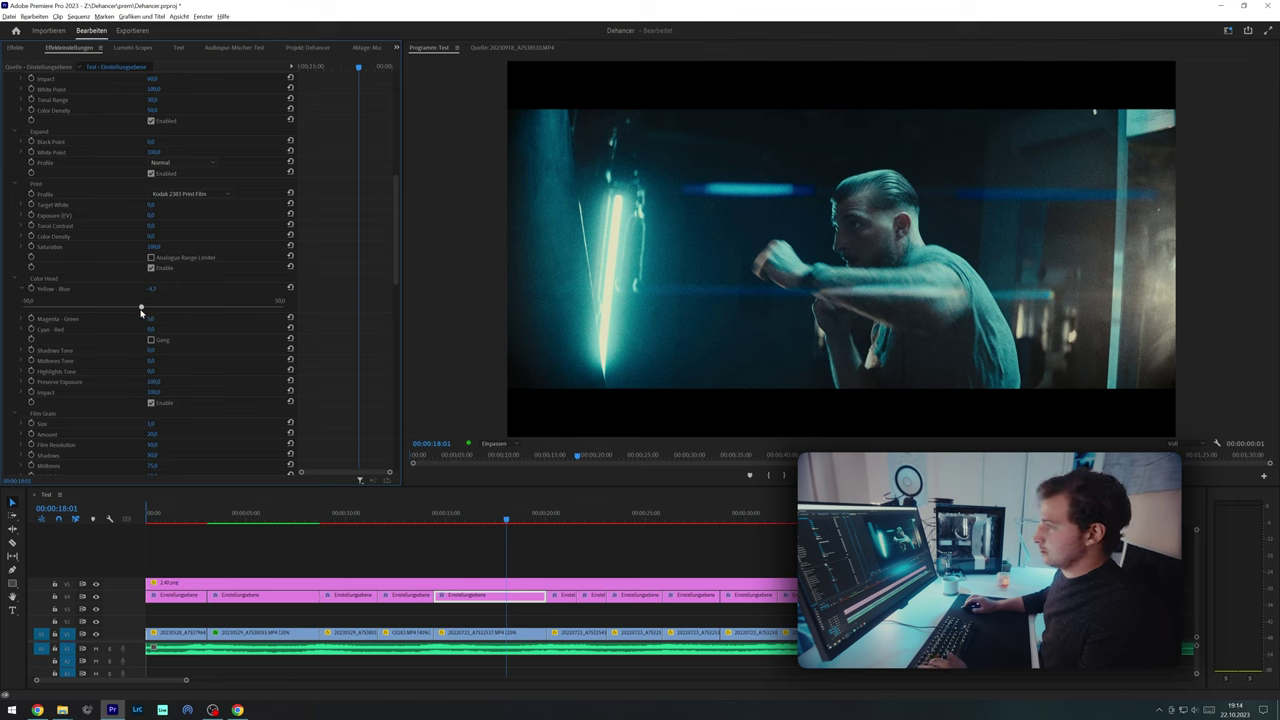
{"action": "left_click_drag", "start_coordinate": [141, 312], "coordinate": [147, 306]}
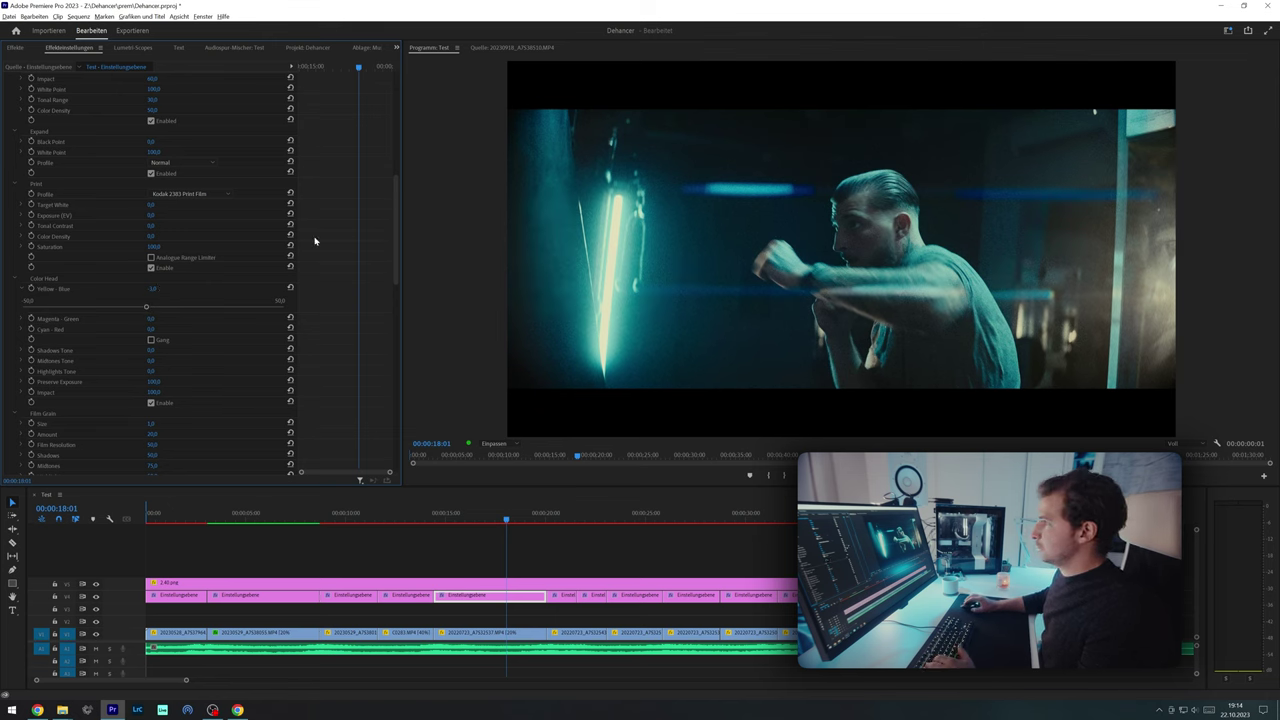
{"action": "left_click", "coordinate": [21, 289]}
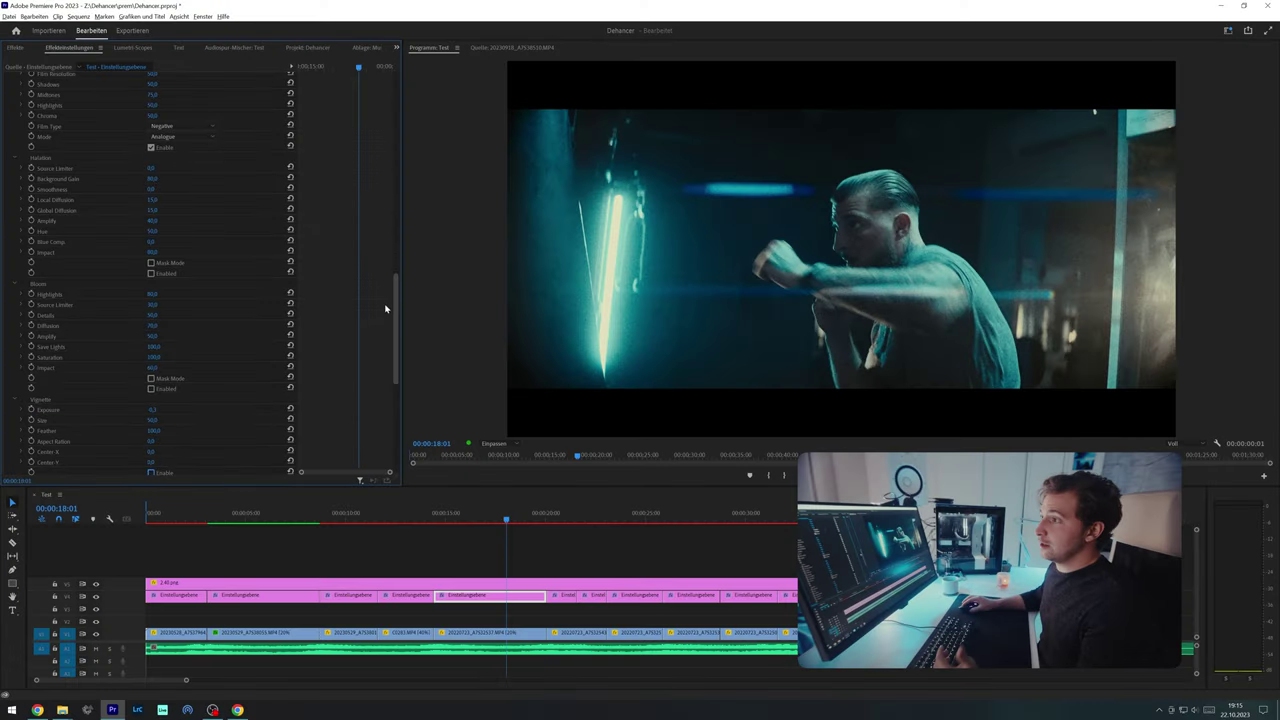
{"action": "scroll", "coordinate": [388, 310], "scroll_direction": "down", "scroll_amount": 5}
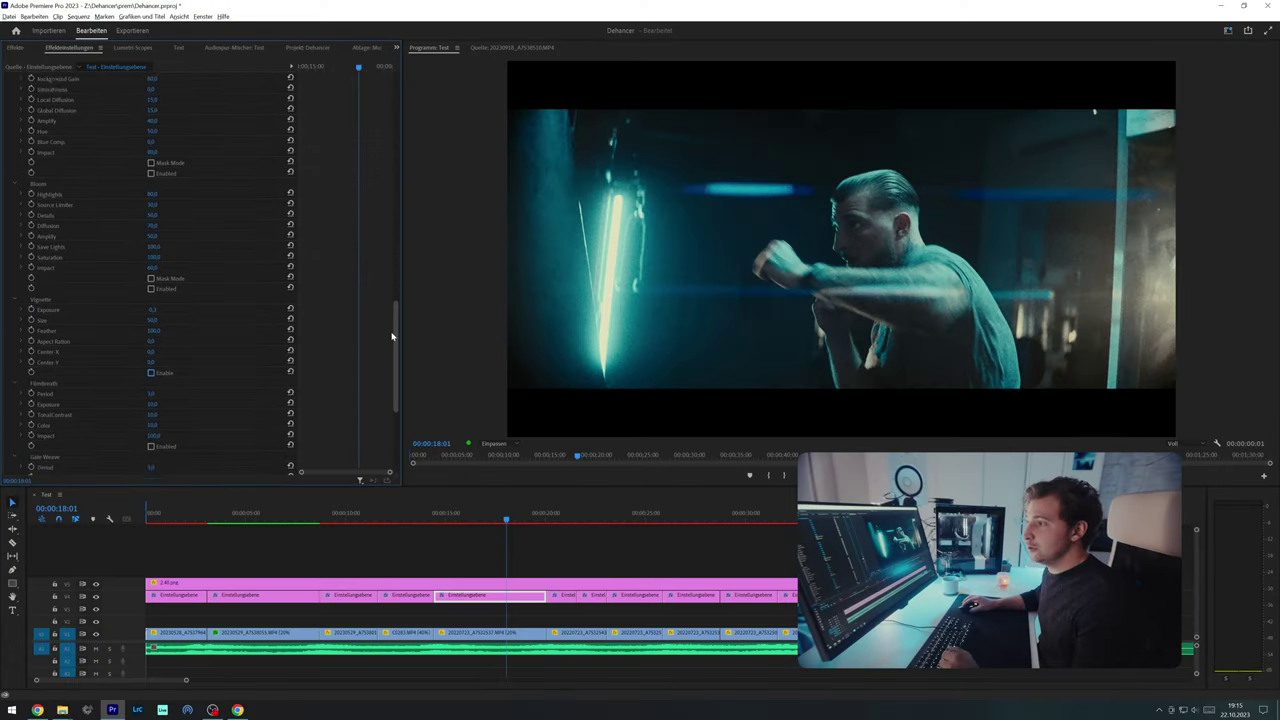
{"action": "scroll", "coordinate": [391, 330], "scroll_direction": "down", "scroll_amount": 3}
{"action": "scroll", "coordinate": [247, 416], "scroll_direction": "down", "scroll_amount": 2}
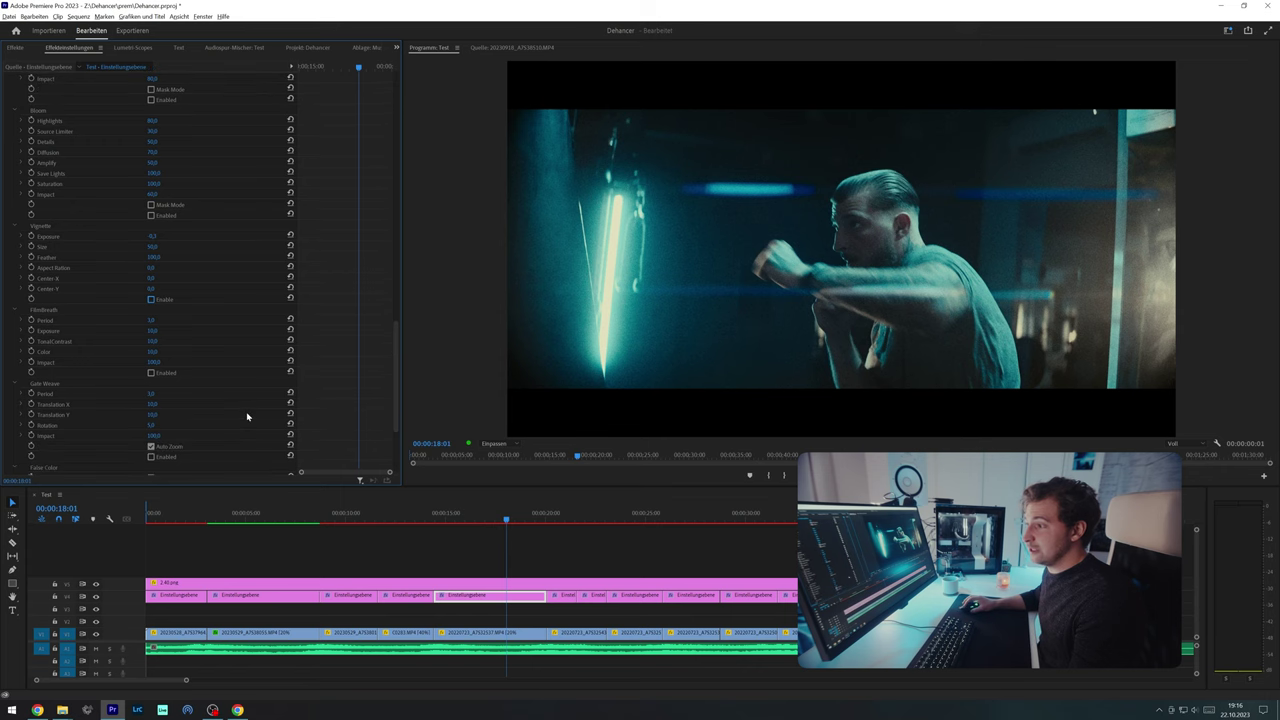
{"action": "scroll", "coordinate": [148, 436], "scroll_direction": "down", "scroll_amount": 3}
{"action": "left_click", "coordinate": [148, 421]}
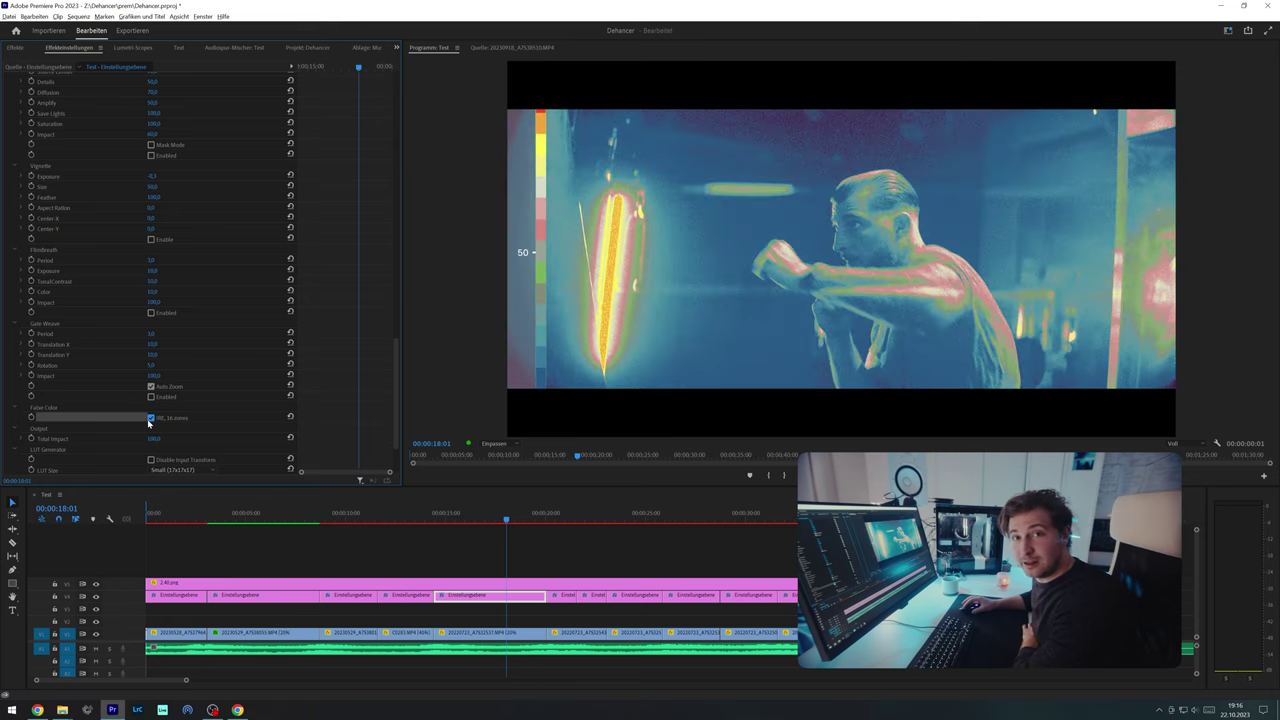
{"action": "left_click", "coordinate": [151, 419]}
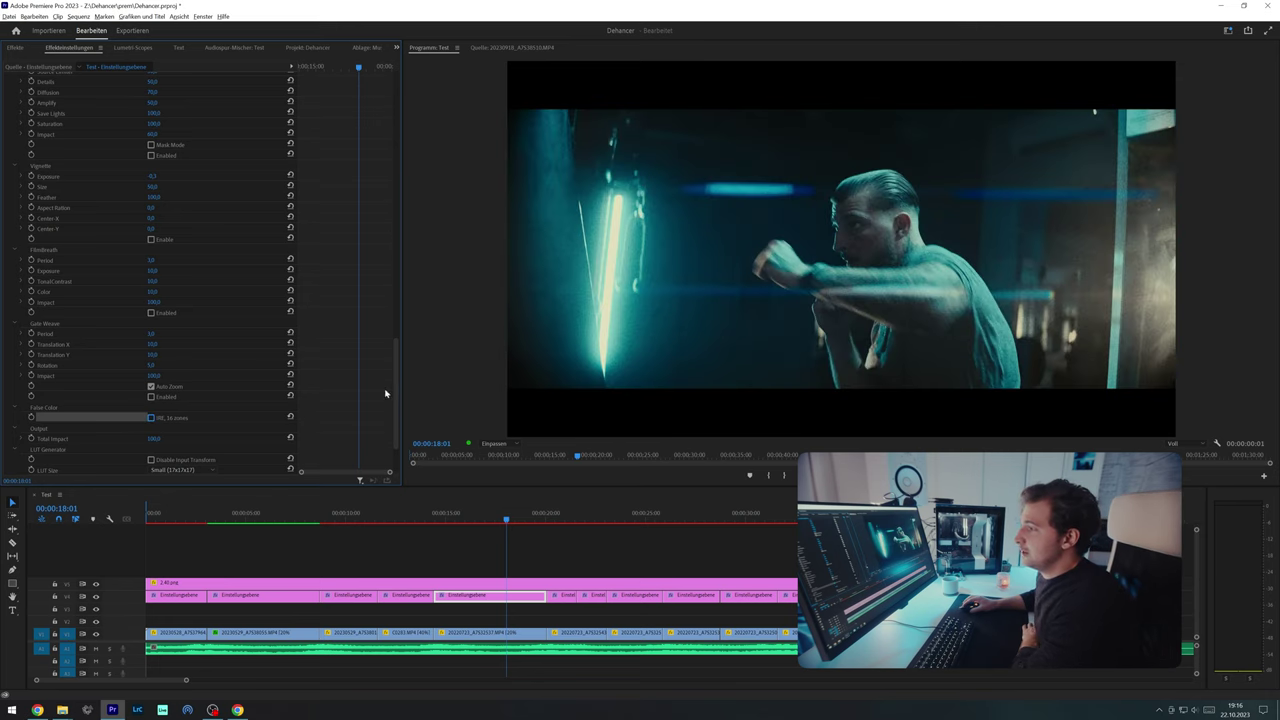
{"action": "left_click_drag", "start_coordinate": [397, 397], "coordinate": [399, 382]}
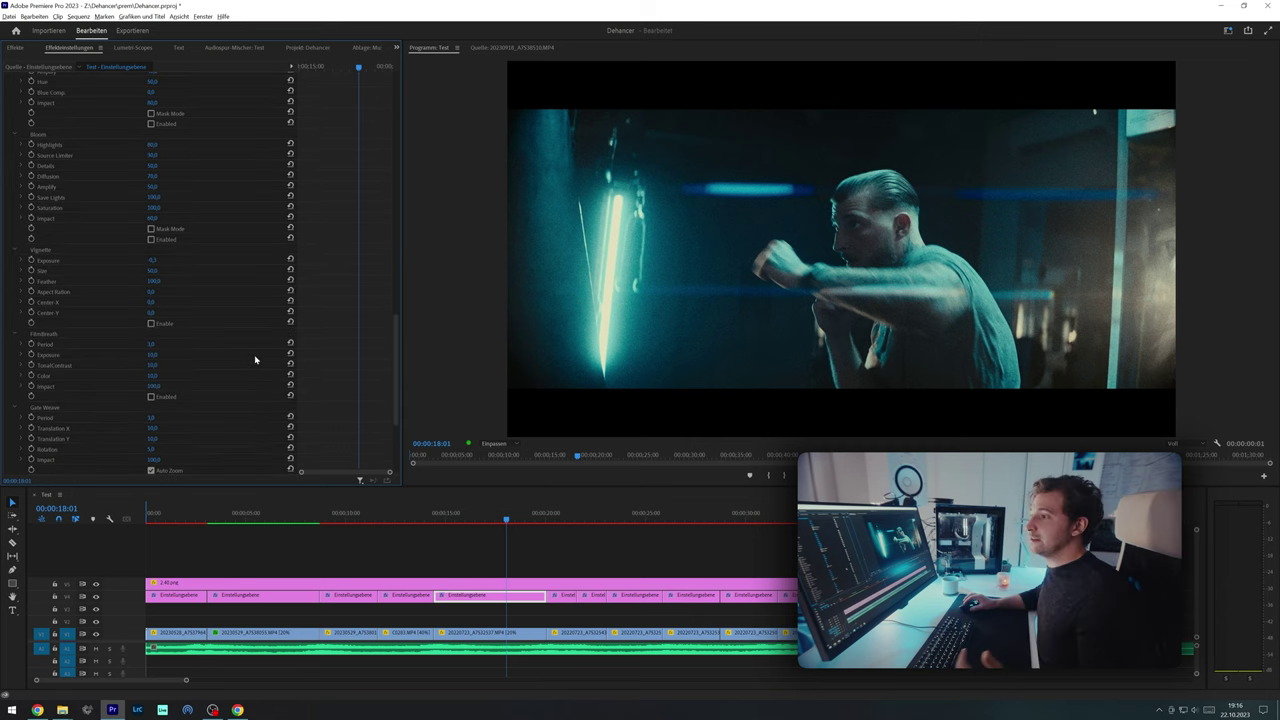
- Tick Enable under Dehancer Vignette to darken the boxing shot's edges
{"action": "scroll", "coordinate": [251, 367], "scroll_direction": "up", "scroll_amount": 2}
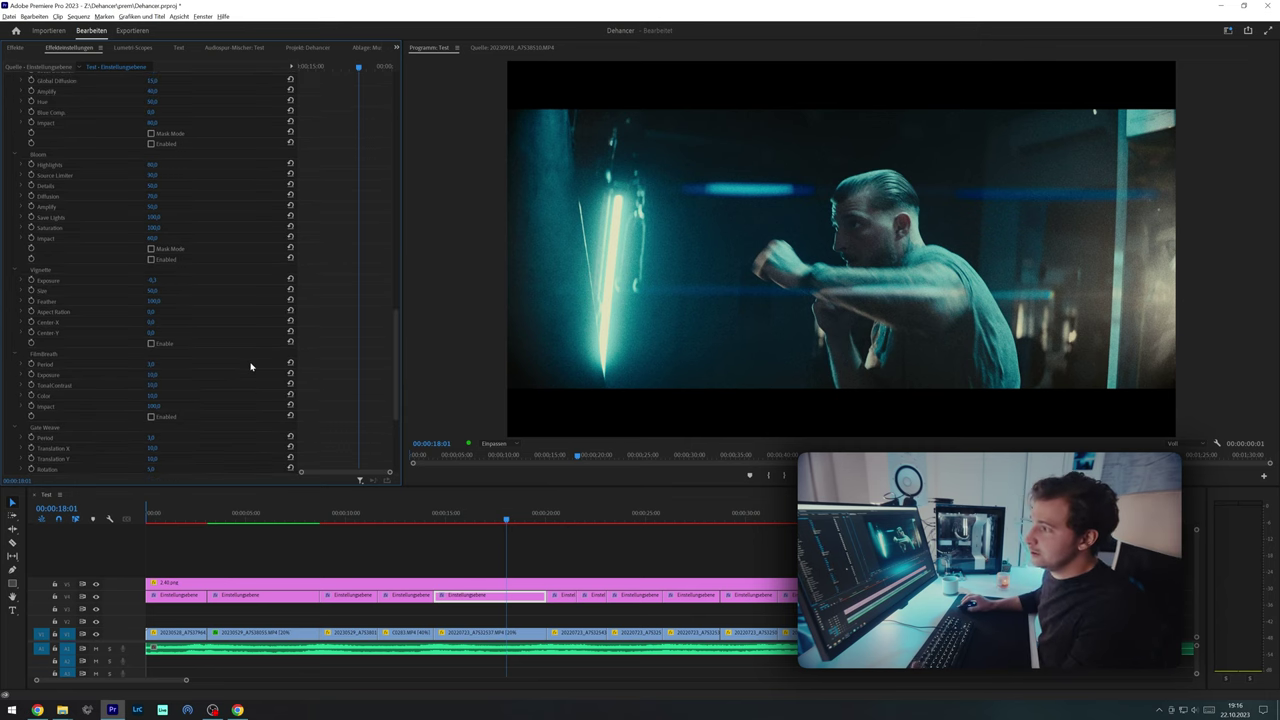
{"action": "left_click", "coordinate": [151, 344]}
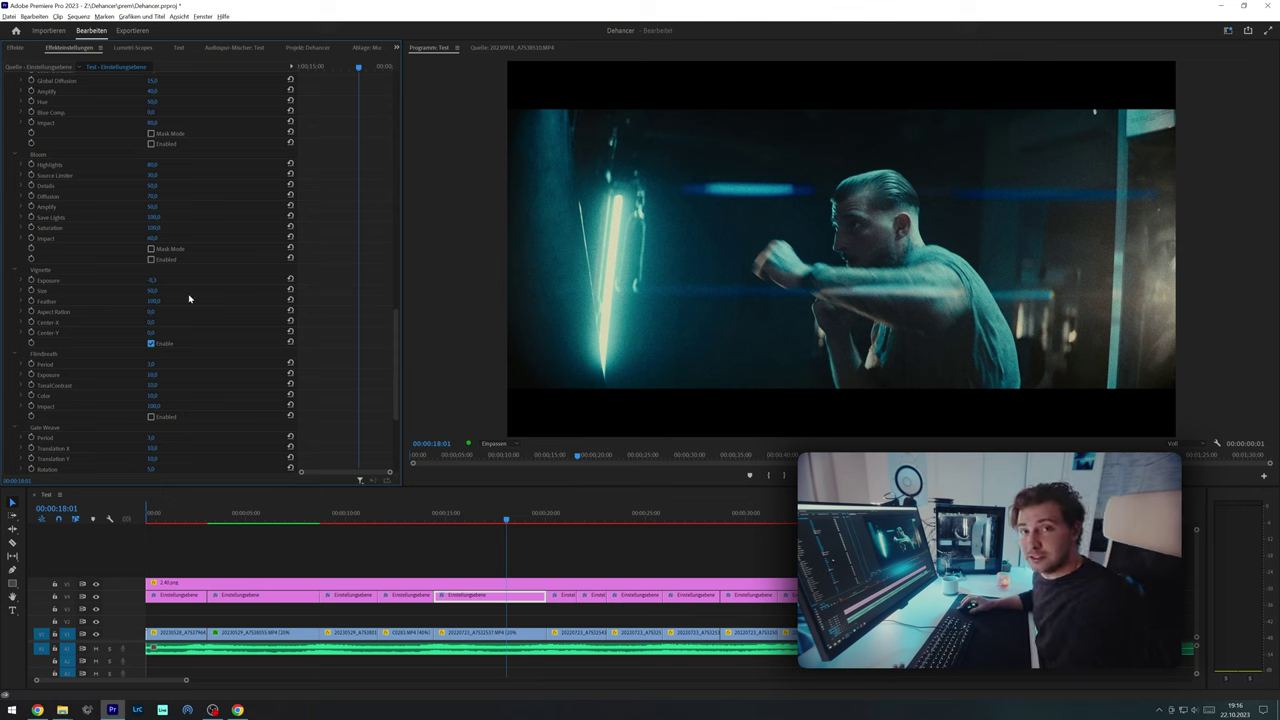
{"action": "scroll", "coordinate": [172, 299], "scroll_direction": "up", "scroll_amount": 5}
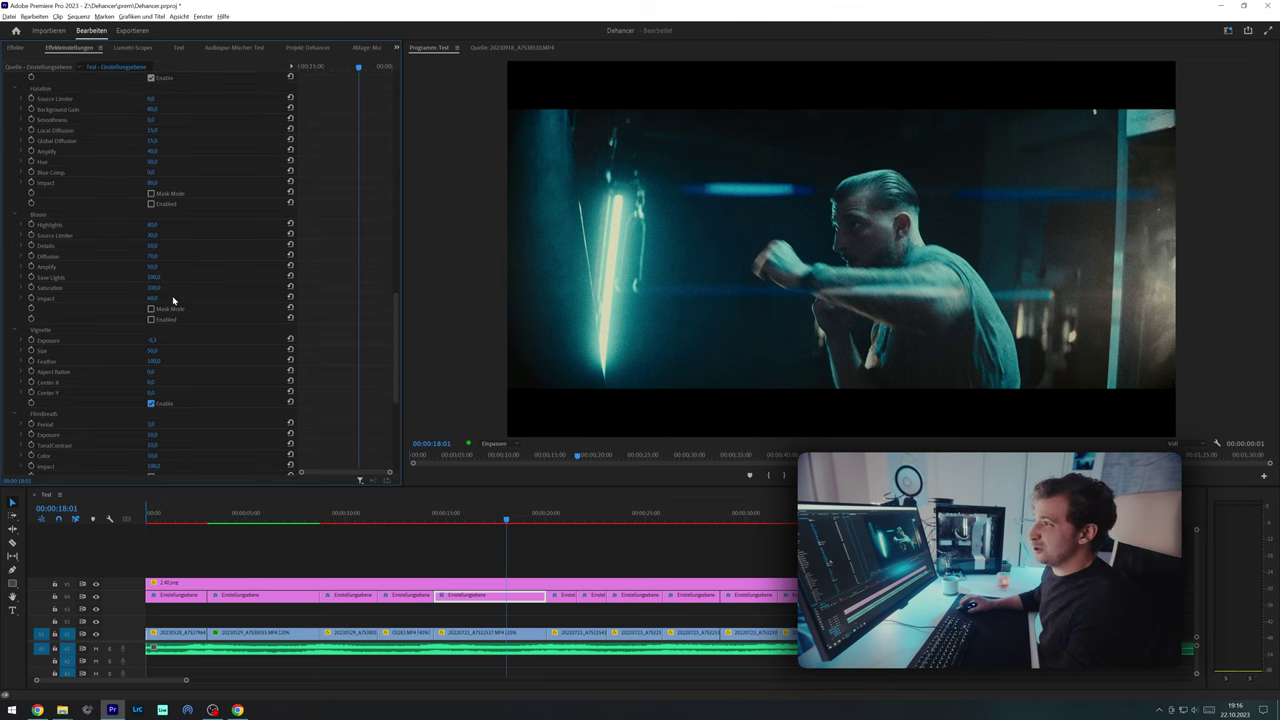
{"action": "scroll", "coordinate": [228, 305], "scroll_direction": "up", "scroll_amount": 3}
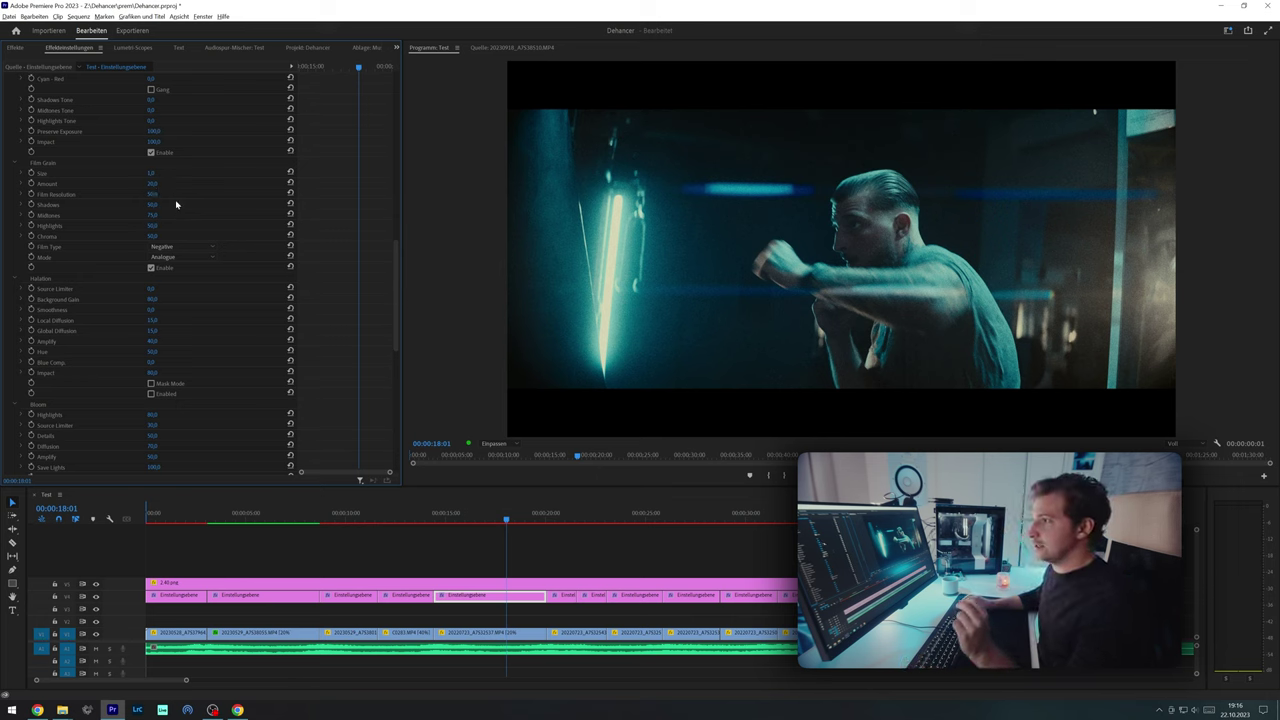
- Select the Film Grain shadows, midtones and highlights settings
{"action": "left_click", "coordinate": [57, 205]}
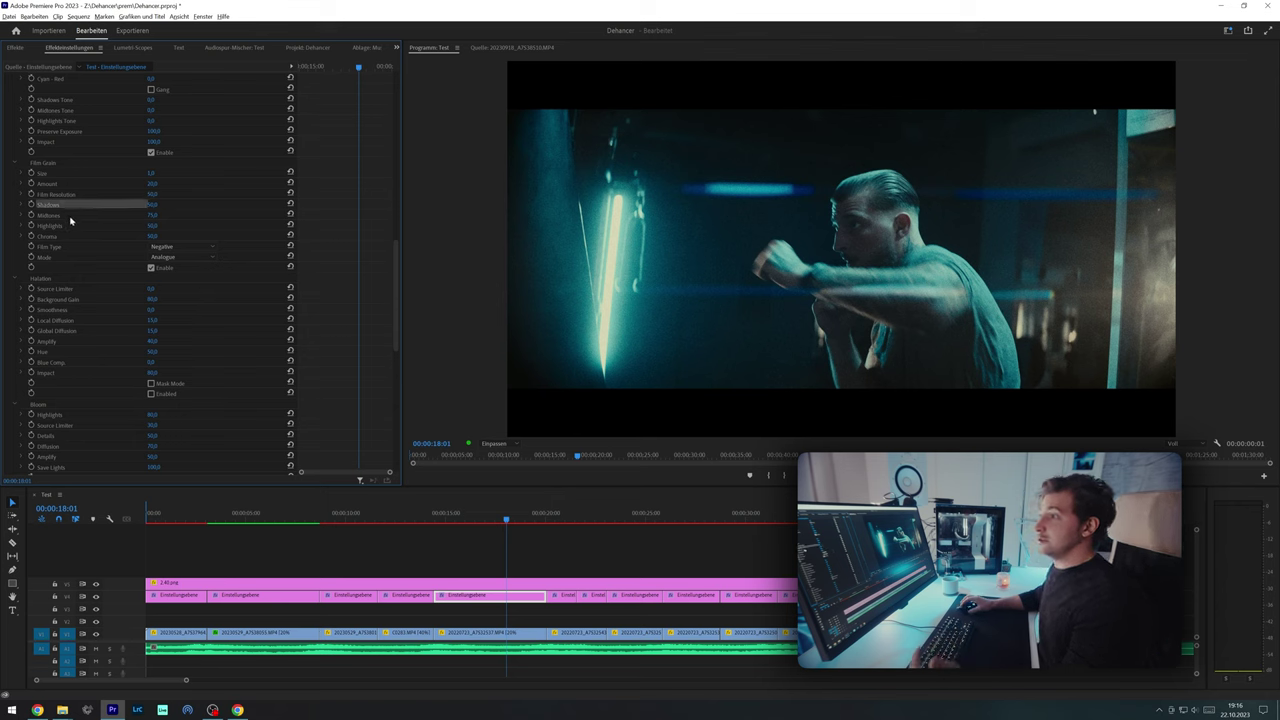
{"action": "left_click", "coordinate": [70, 218]}
{"action": "left_click", "coordinate": [70, 227]}
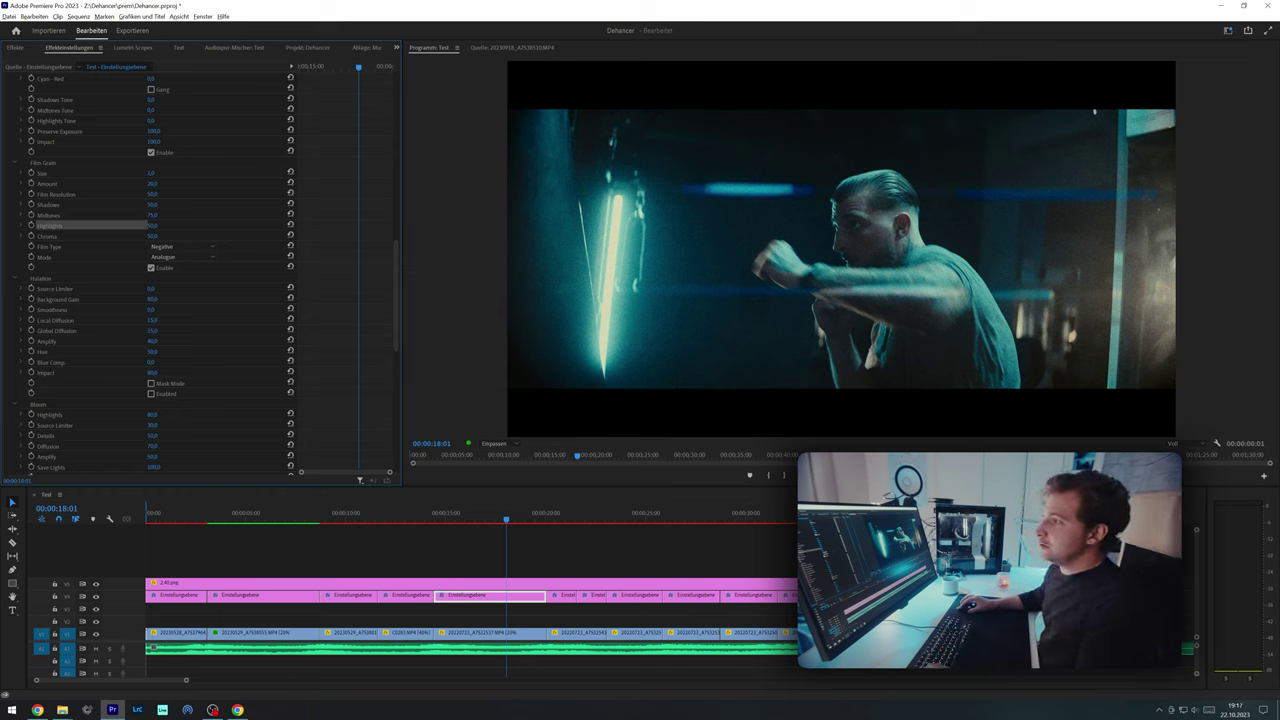
- With the Program Monitor at 100% zoom, raise Film Grain's Film Resolution to 100
{"action": "left_click", "coordinate": [493, 443]}
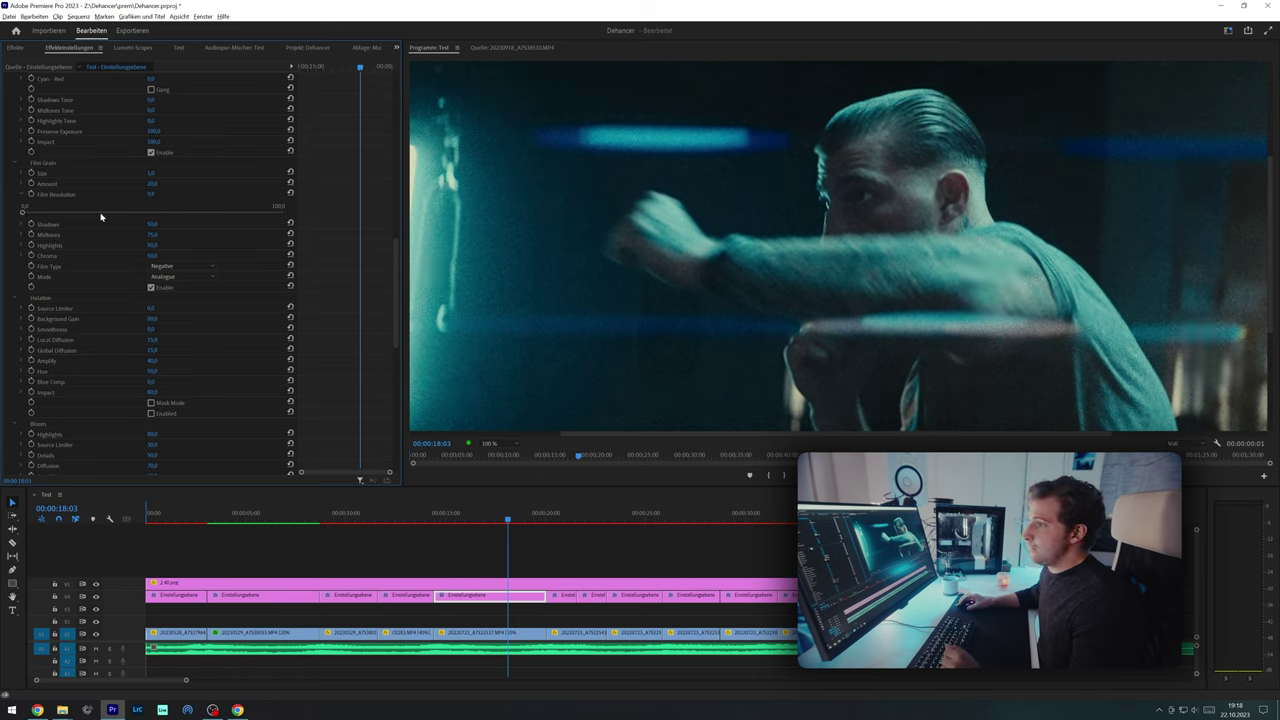
{"action": "left_click", "coordinate": [283, 212]}
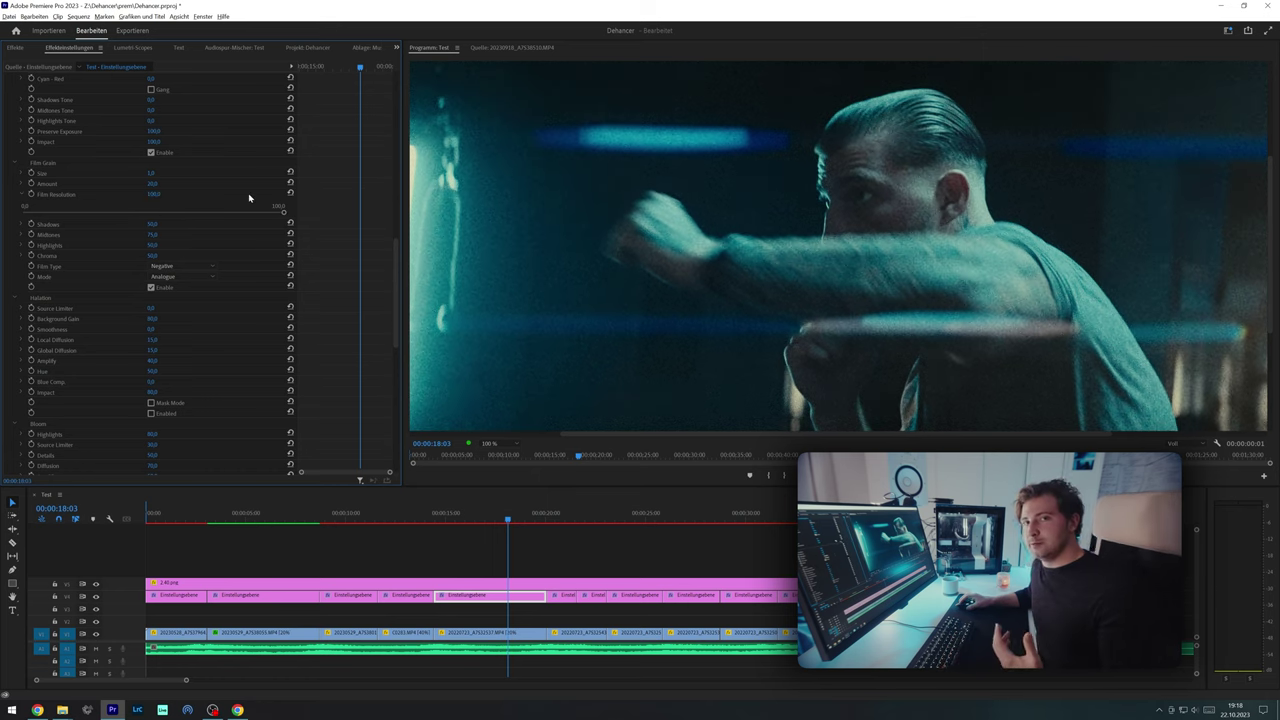
{"action": "left_click", "coordinate": [25, 195]}
{"action": "scroll", "coordinate": [28, 200], "scroll_direction": "up", "scroll_amount": 3}
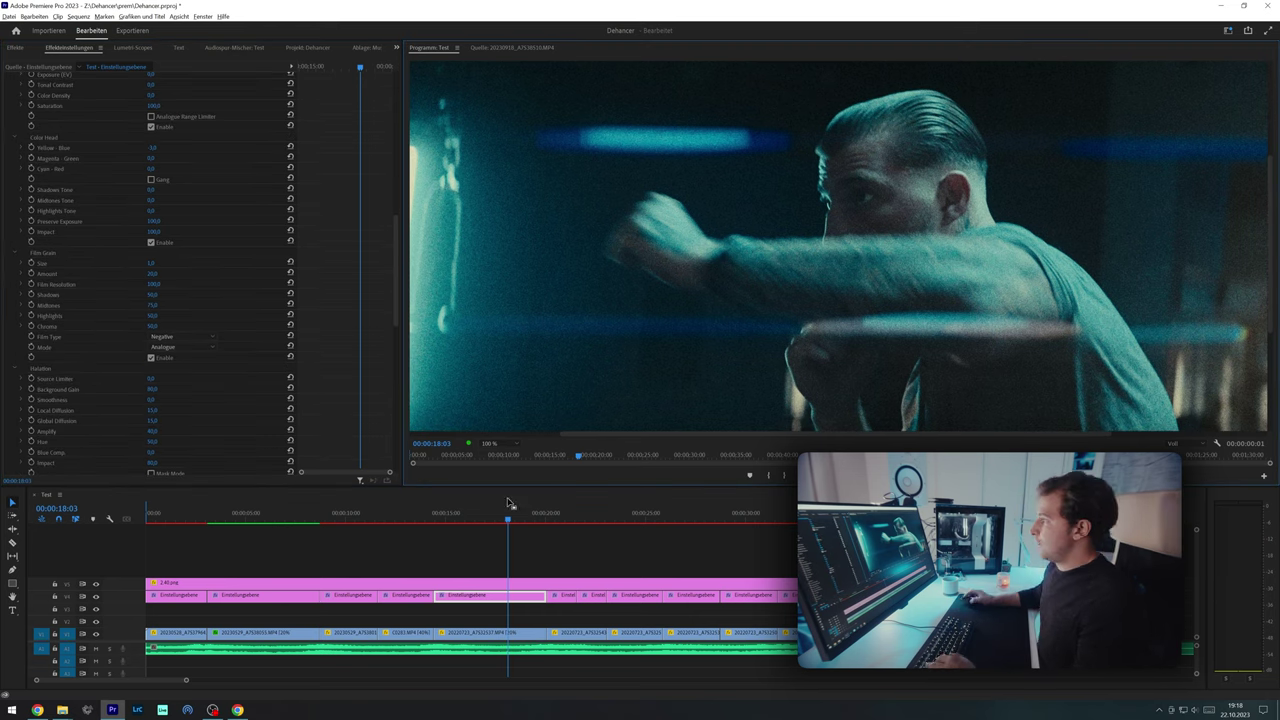
- Set the Program Monitor zoom to Einpassen (Fit)
{"action": "left_click", "coordinate": [508, 445]}
{"action": "left_click", "coordinate": [511, 456]}
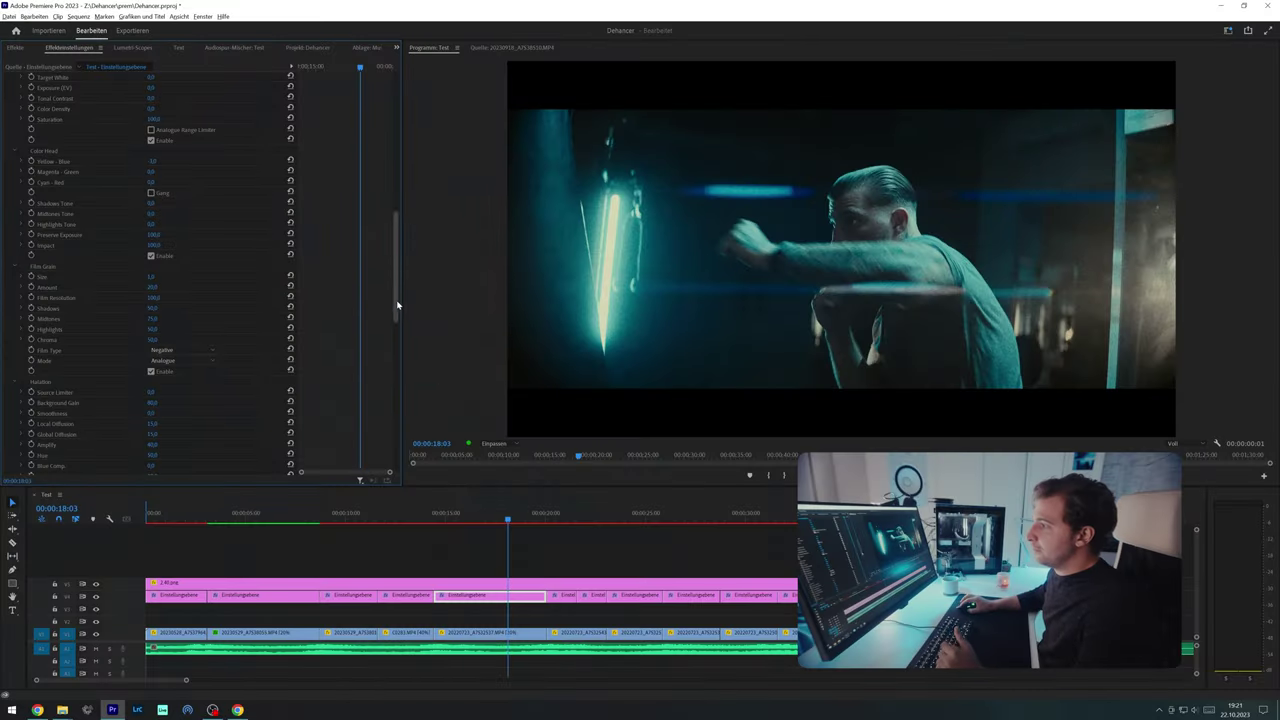
- Change the Dehancer Film profile to Kodak Vision3 500T
{"action": "left_click_drag", "start_coordinate": [397, 305], "coordinate": [404, 224]}
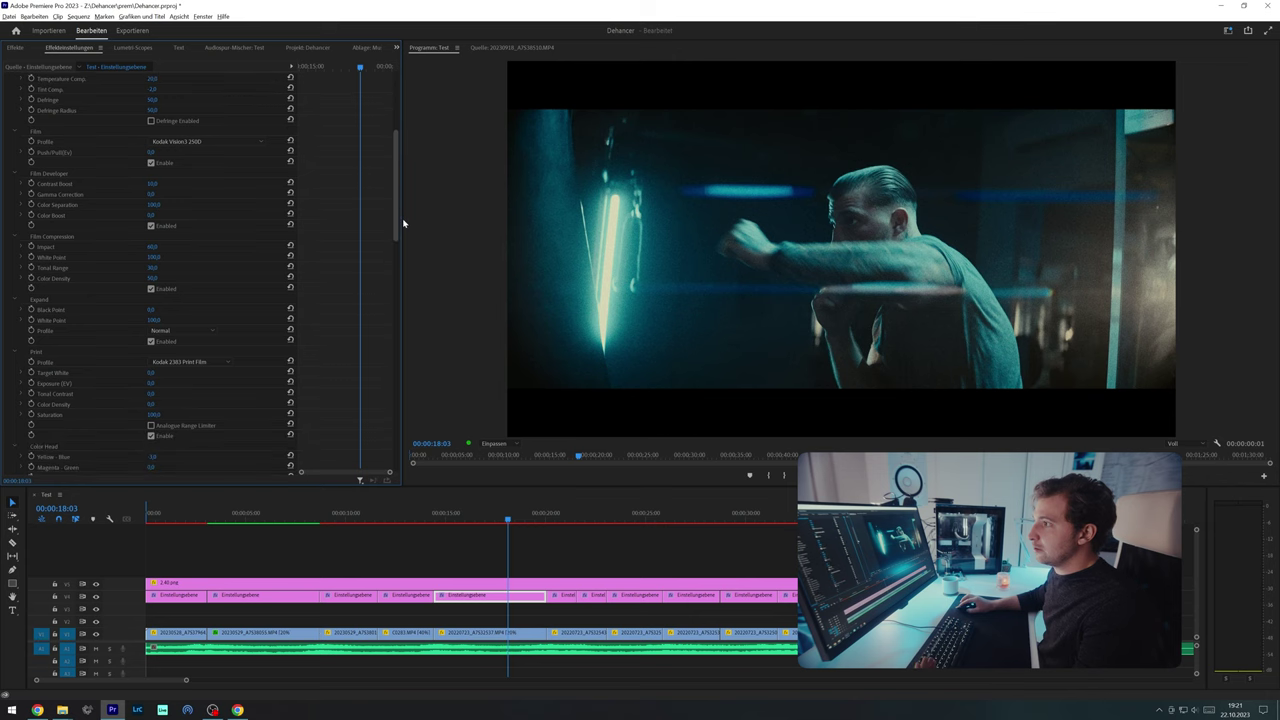
{"action": "left_click", "coordinate": [212, 142]}
{"action": "left_click", "coordinate": [201, 175]}
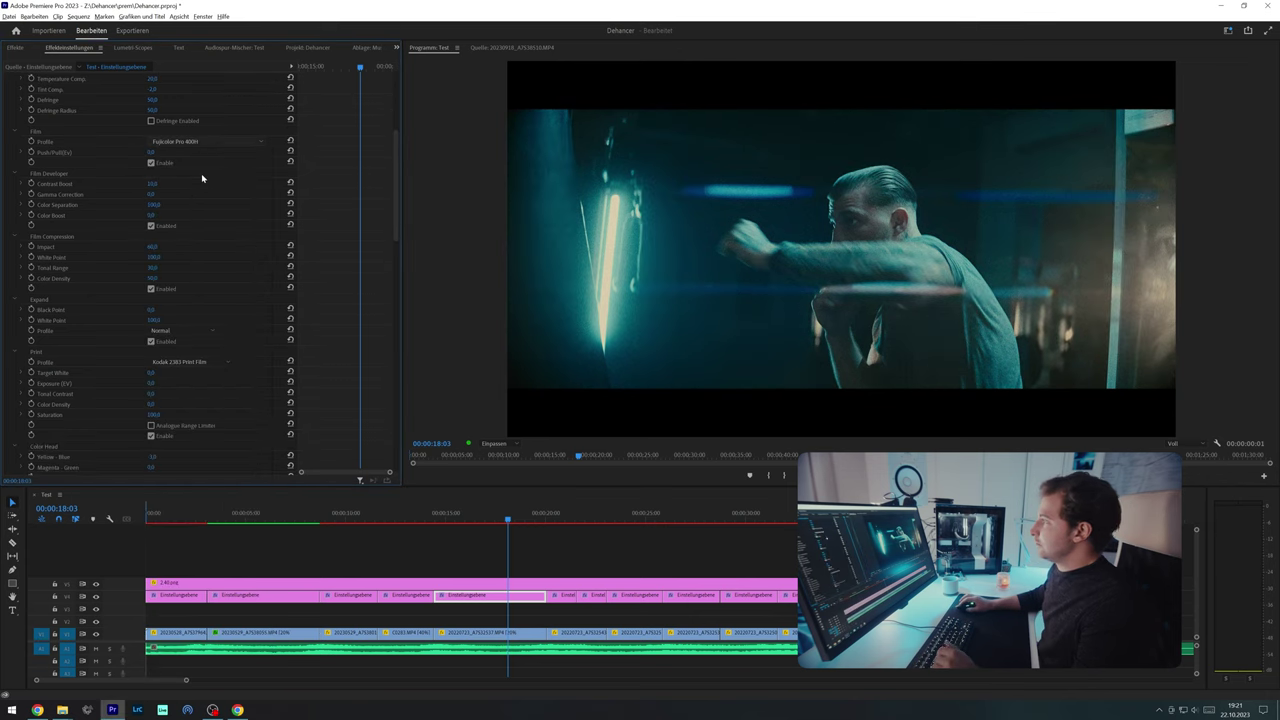
{"action": "left_click", "coordinate": [228, 142]}
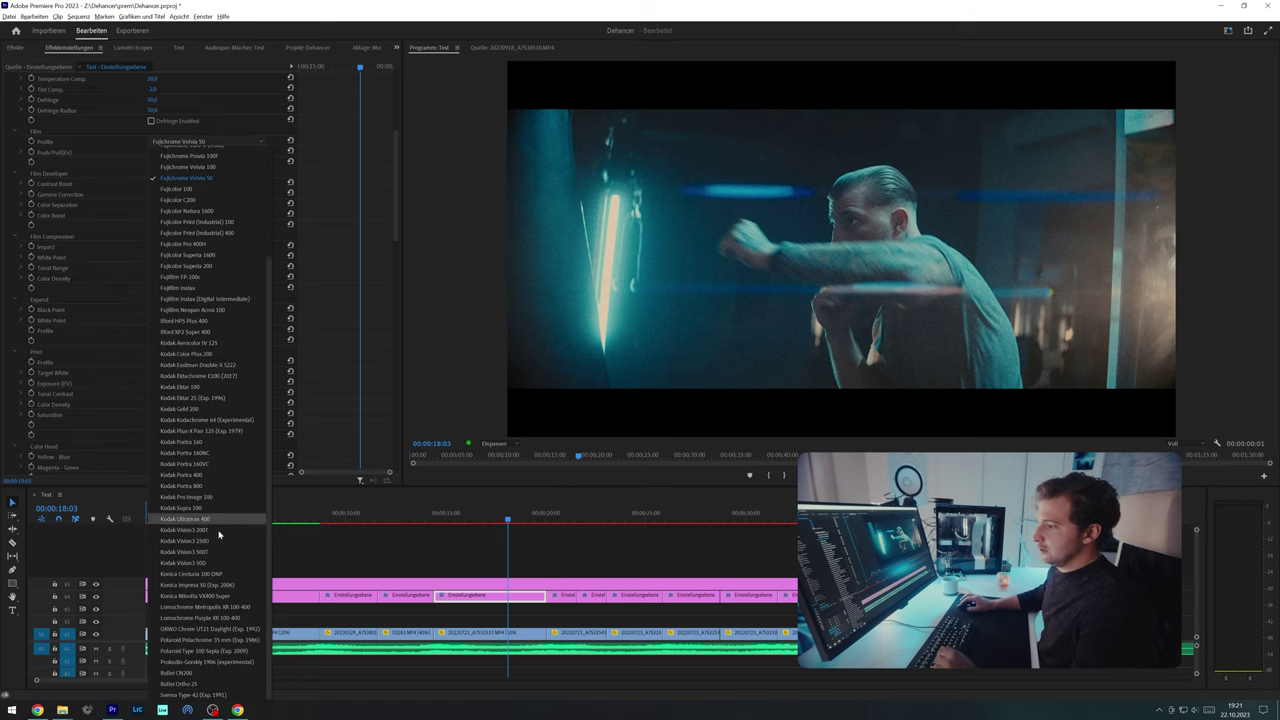
{"action": "left_click", "coordinate": [216, 551]}
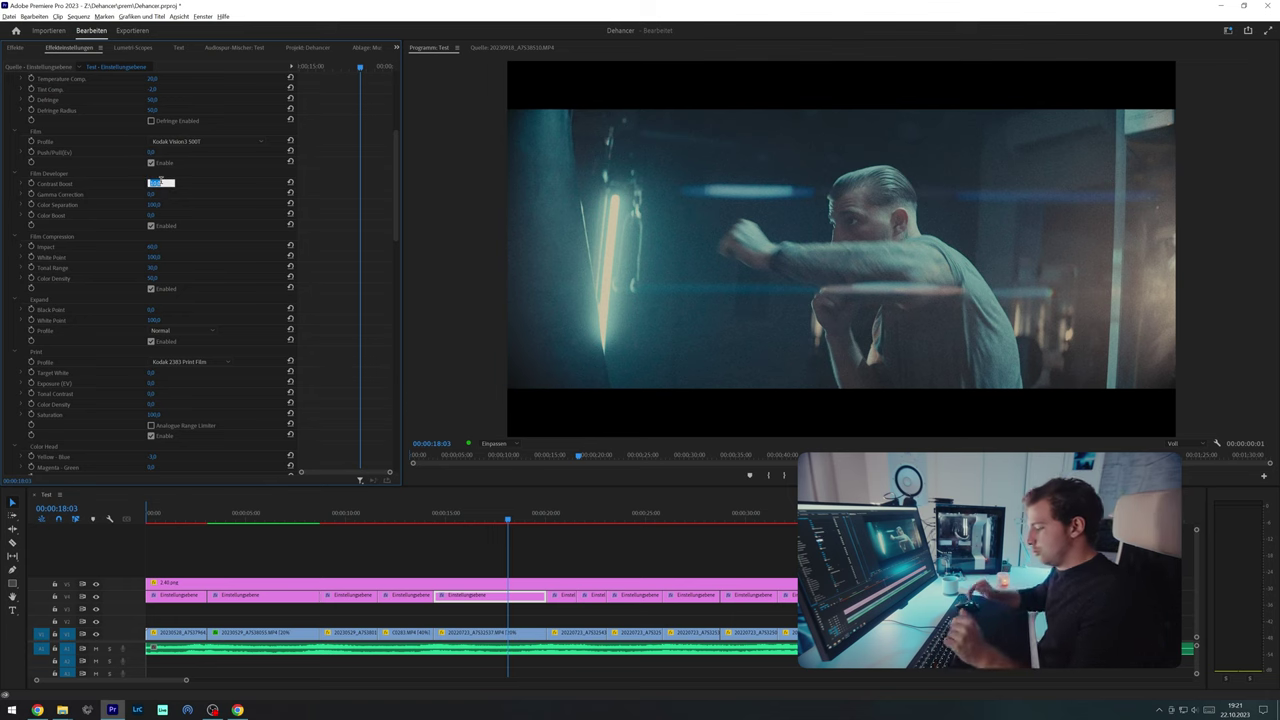
- Set Film Developer Contrast Boost to 50
{"action": "type", "text": "50"}
{"action": "key", "text": "Return"}
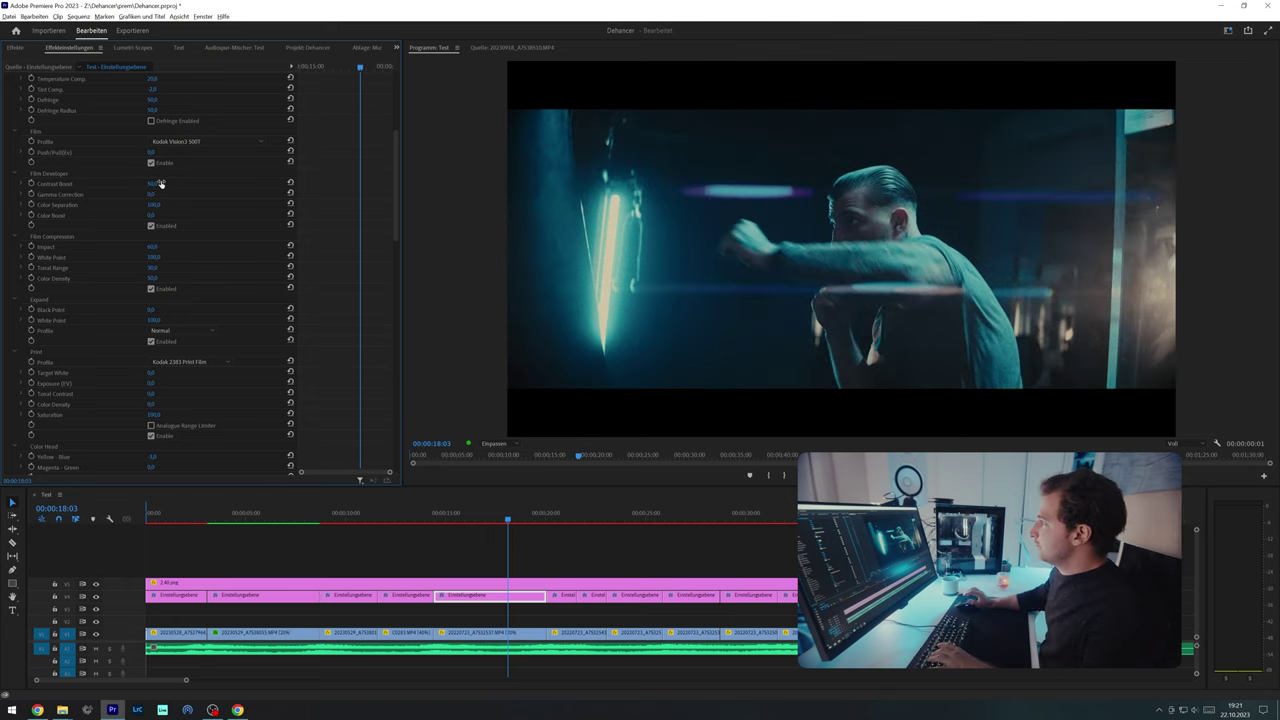
{"action": "scroll", "coordinate": [240, 235], "scroll_direction": "up", "scroll_amount": 2}
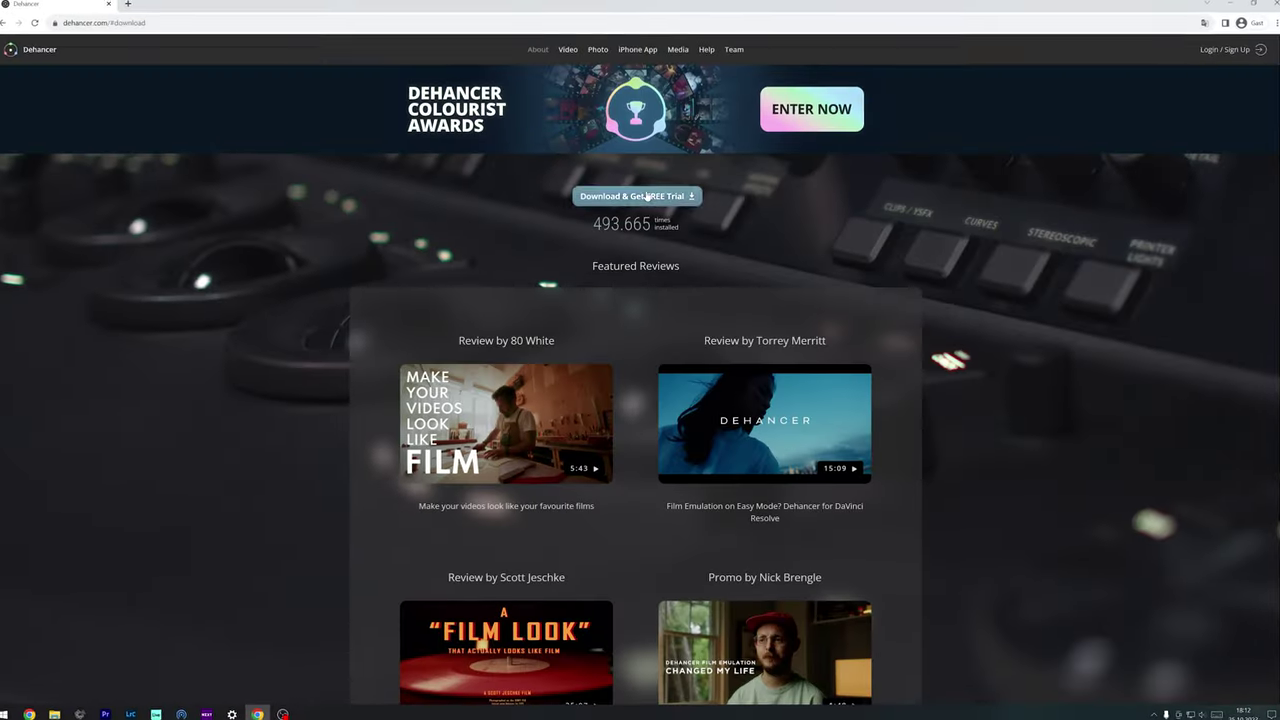
- Open Download & Get FREE Trial on dehancer.com and pick Windows 10 as the OS
{"action": "left_click", "coordinate": [647, 196]}
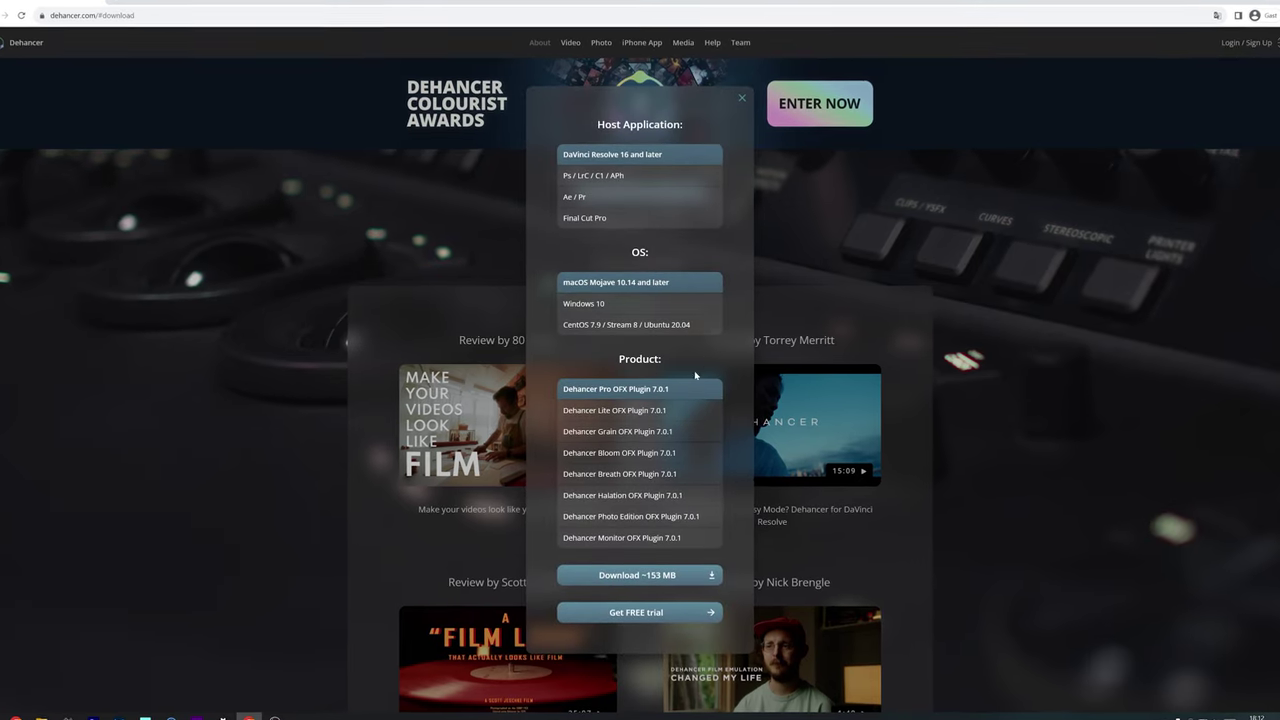
{"action": "left_click", "coordinate": [600, 300]}
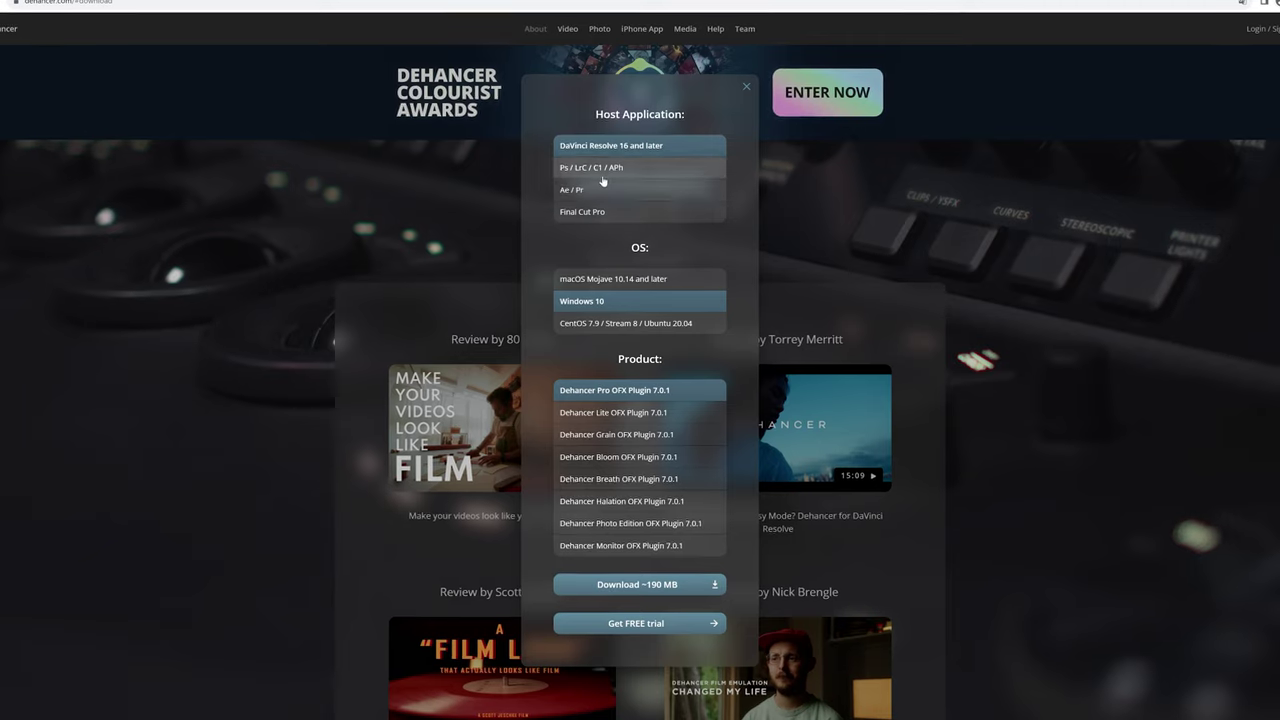